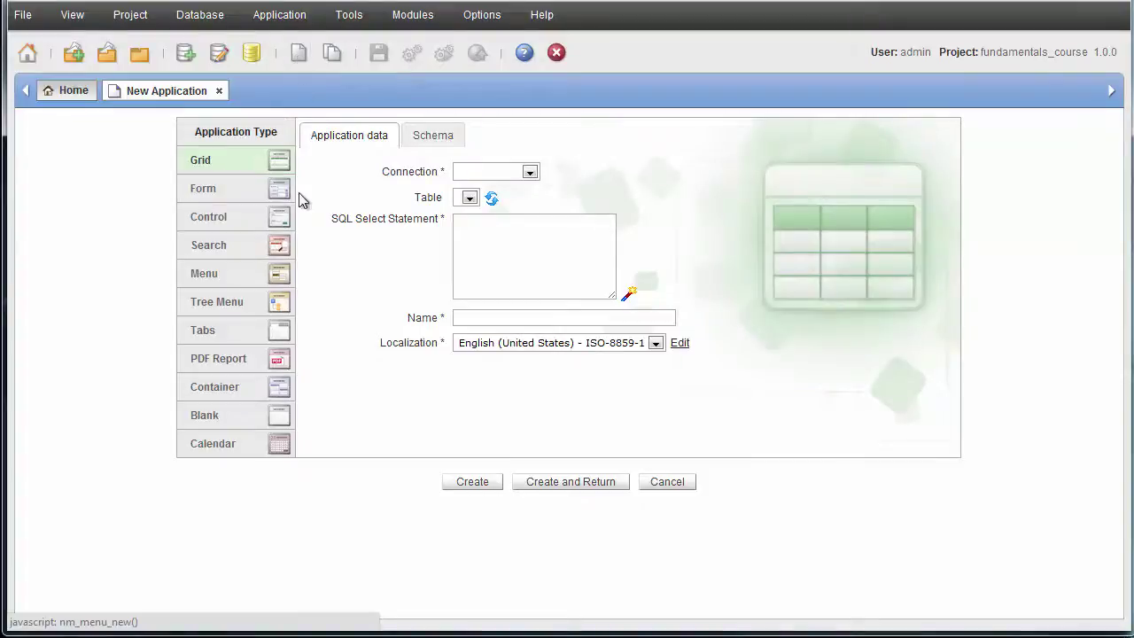
Step: Create a PDF Report application from the orders table over the conn_mysql connection and enable its search form
left_click(235, 360)
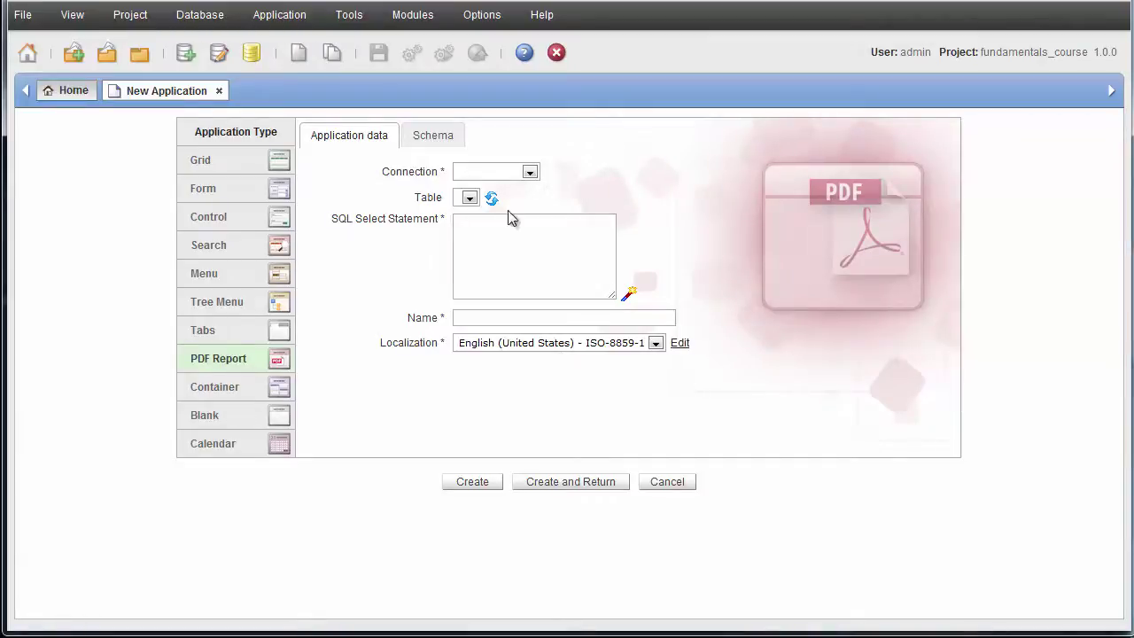
left_click(529, 172)
left_click(518, 199)
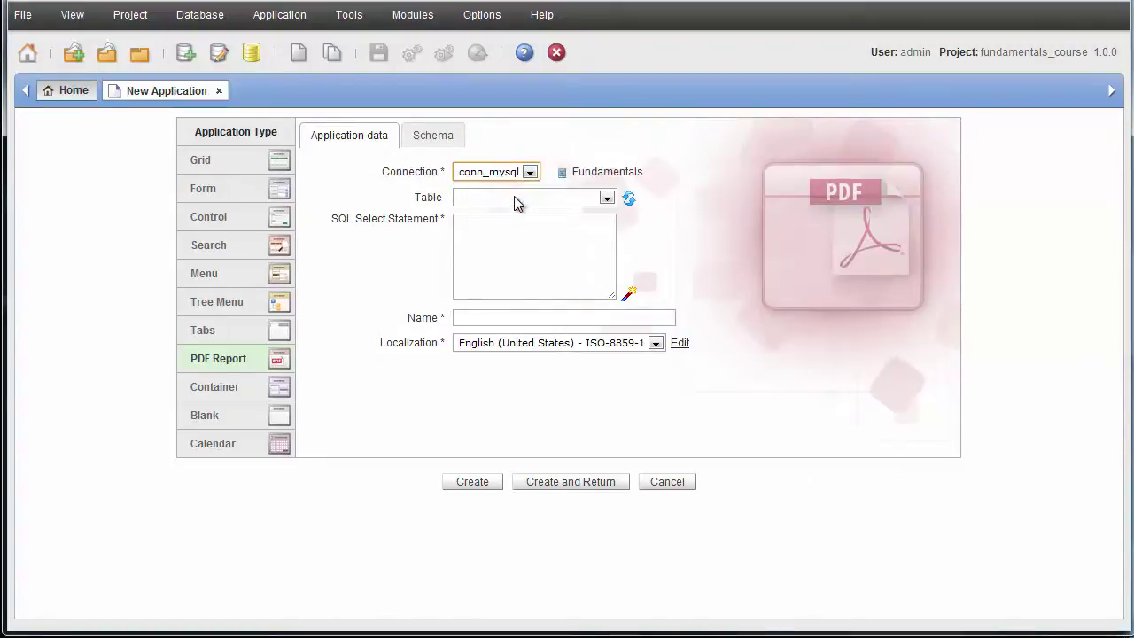
left_click(516, 200)
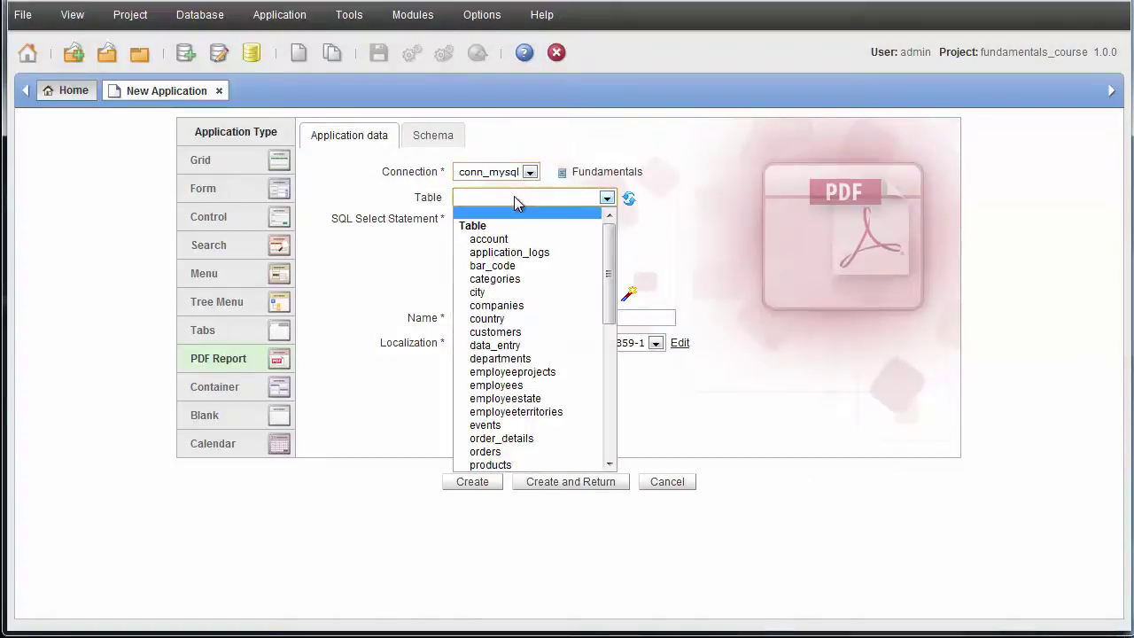
left_click(511, 453)
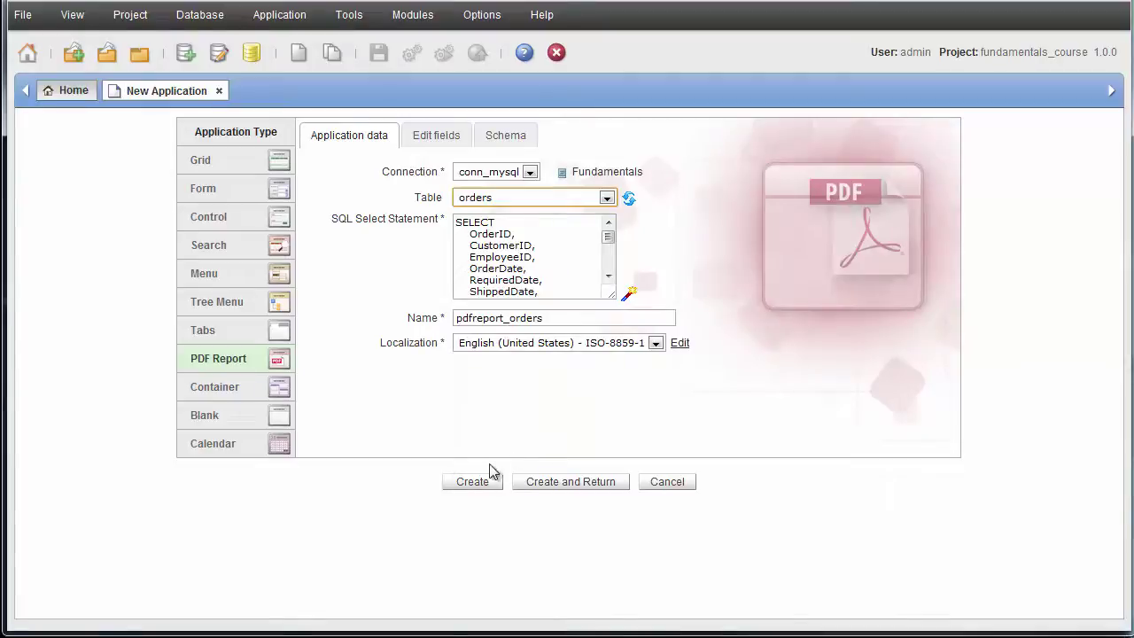
left_click(487, 483)
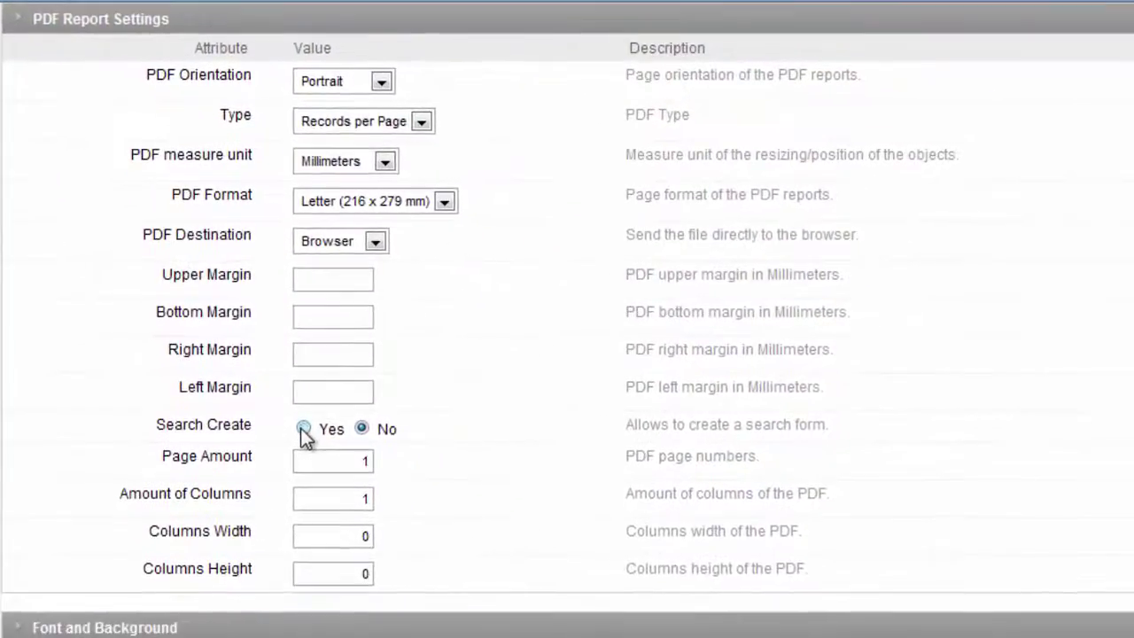
left_click(303, 428)
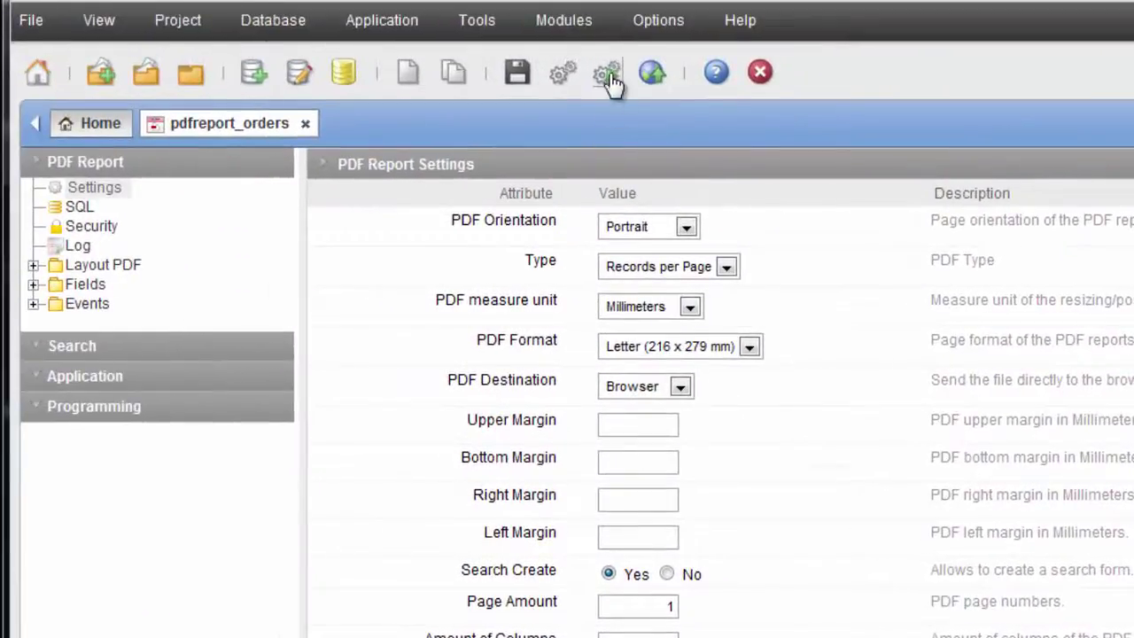
Step: Run the report application, search for one order by its order ID and examine the generated PDF
left_click(607, 76)
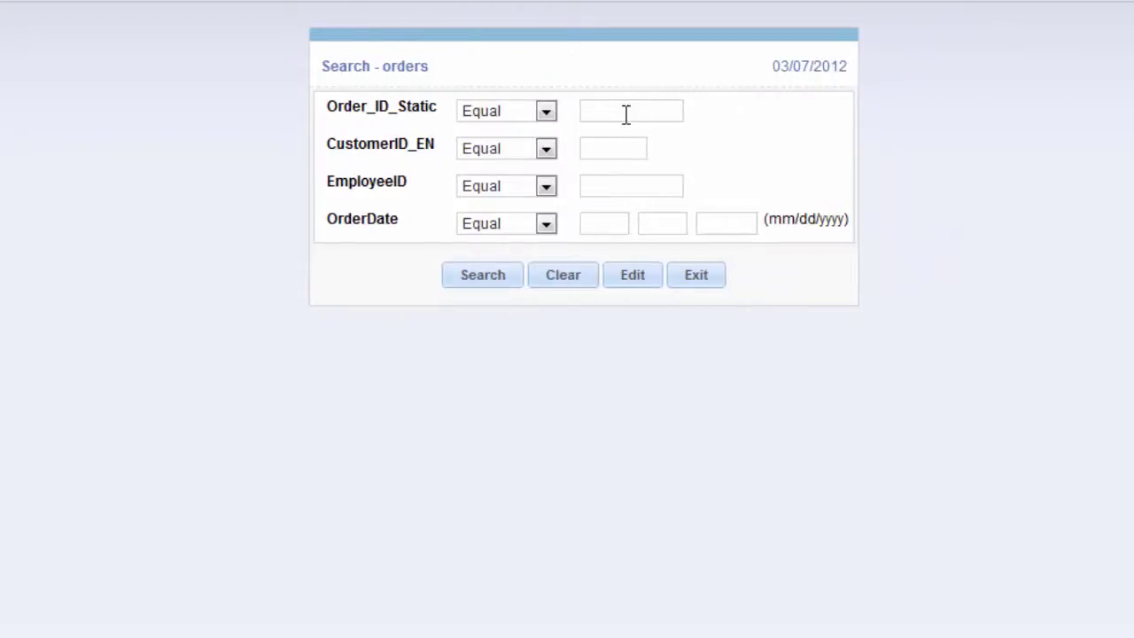
left_click(639, 109)
type("1")
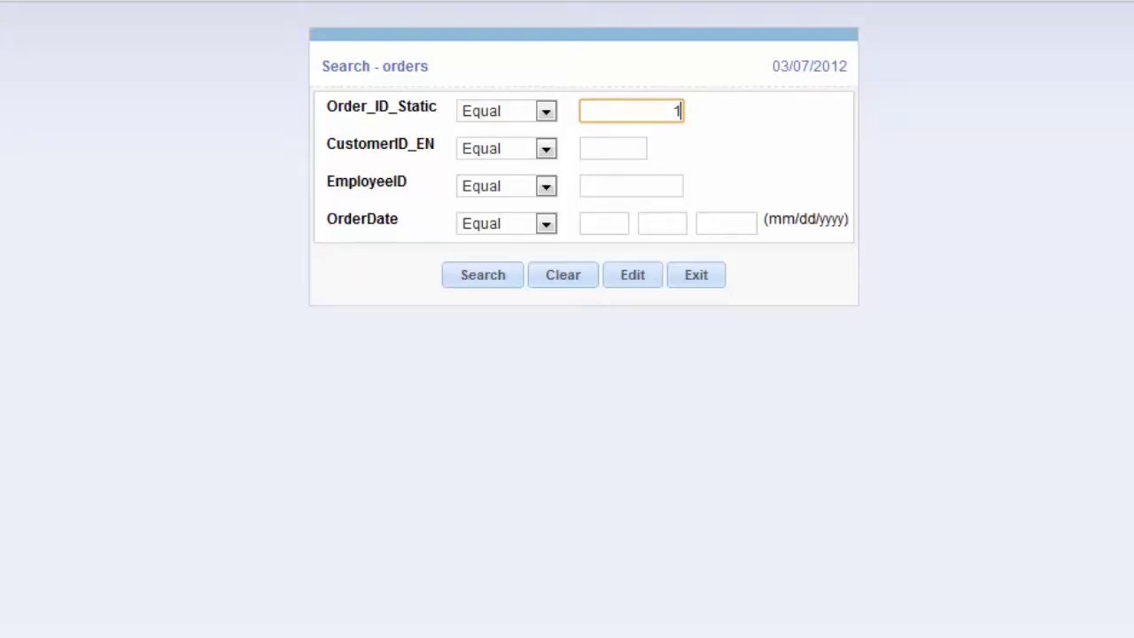
type("0254")
left_click(483, 275)
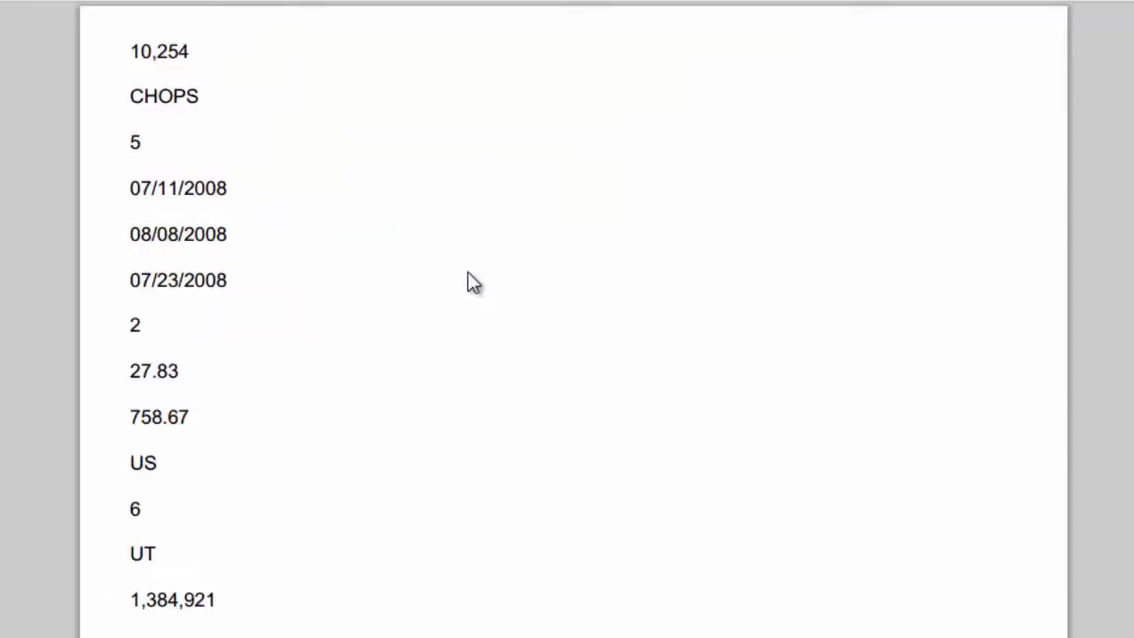
scroll(469, 276, "down", 5)
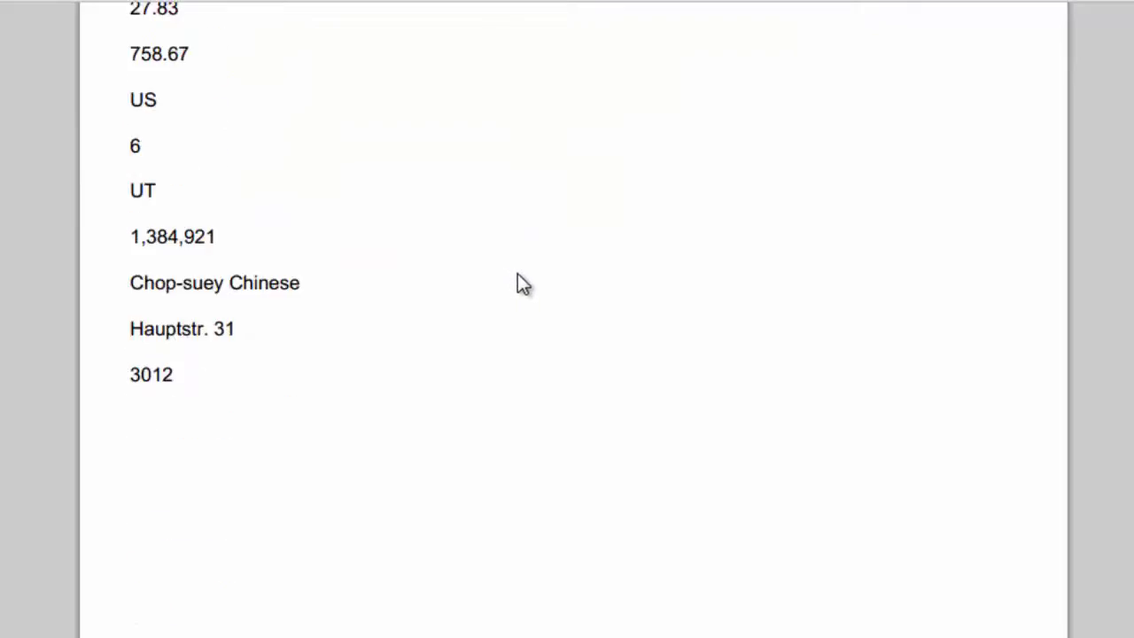
scroll(525, 280, "up", 3)
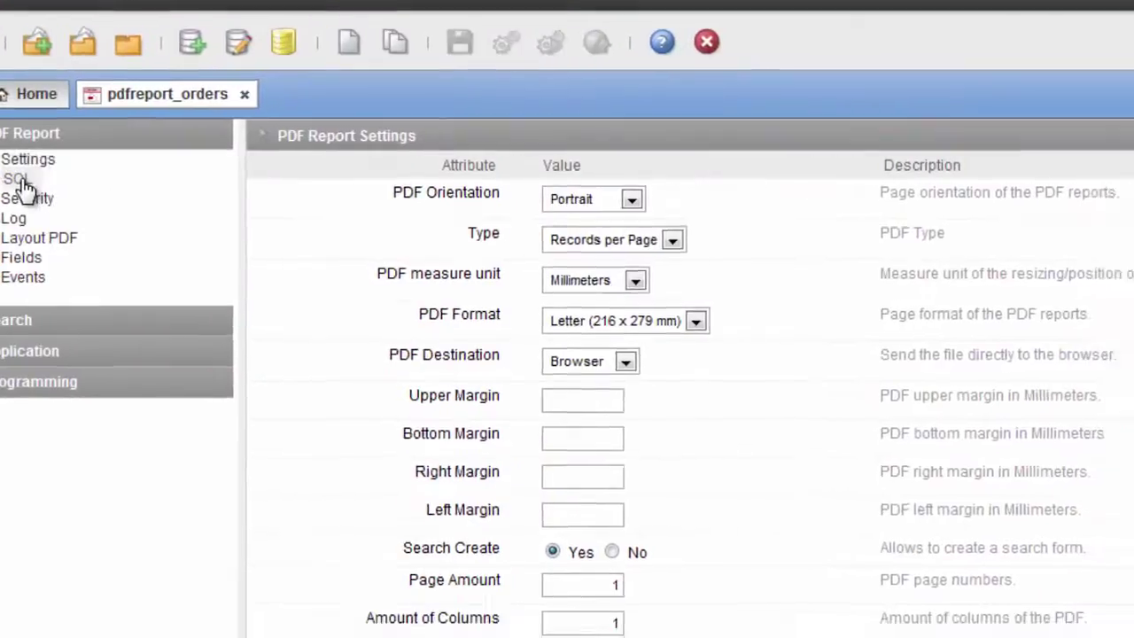
Step: Remove the CustomerID field from the report's SQL select statement
left_click(86, 208)
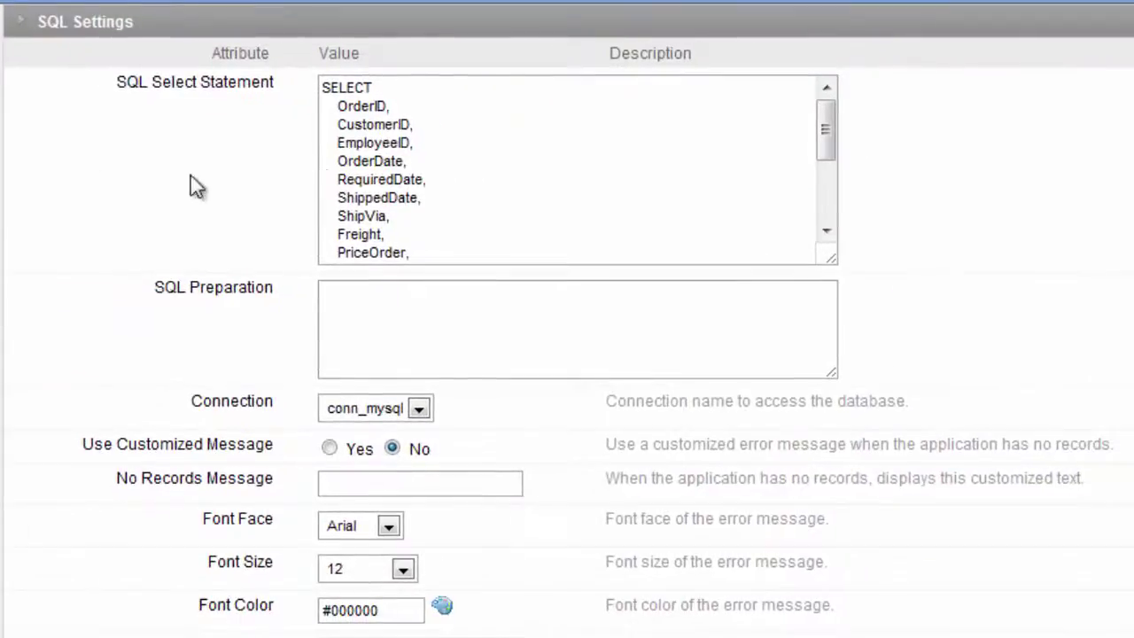
left_click(470, 126)
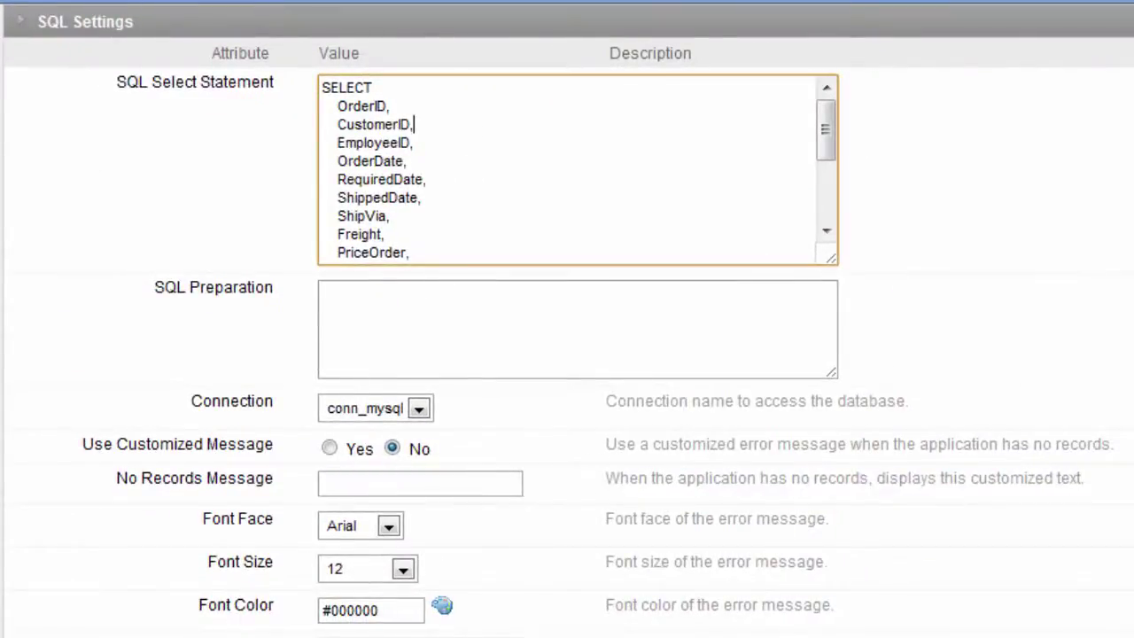
key("shift+Home")
key("BackSpace")
key("BackSpace")
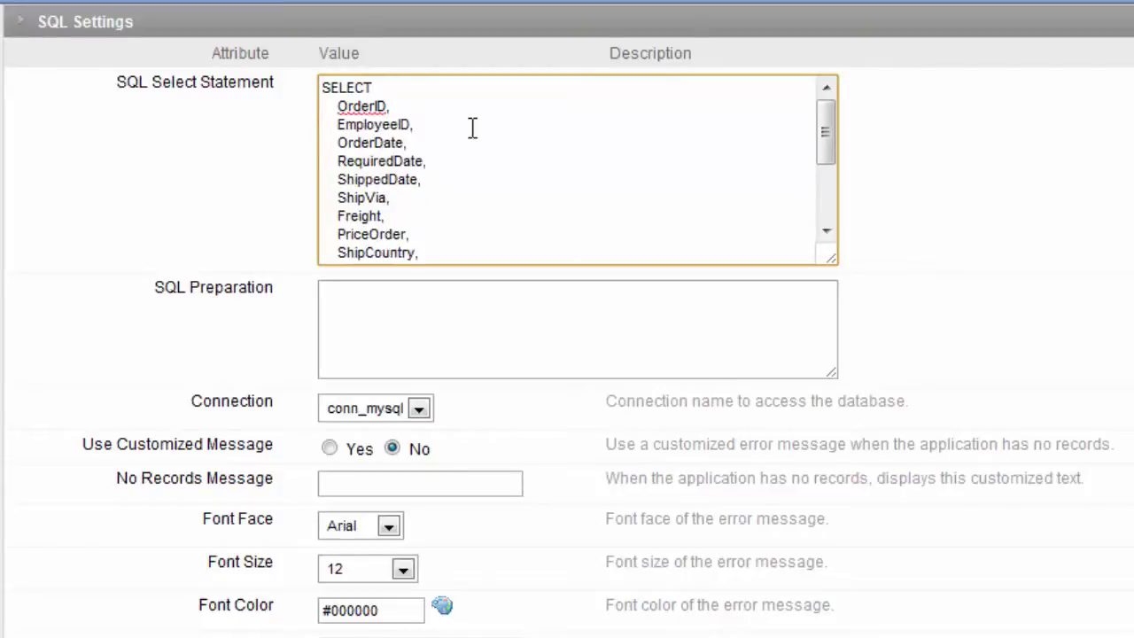
Step: Delete the RequiredDate, ShippedDate and ShipVia fields from the SQL select statement
key("Down")
key("shift+Down")
key("shift+Down")
key("shift+Down")
key("BackSpace")
Step: Delete the fields ShipCountry through ShipPostalCode and the trailing comma after PriceOrder from the SQL select statement
key("Down")
key("Down")
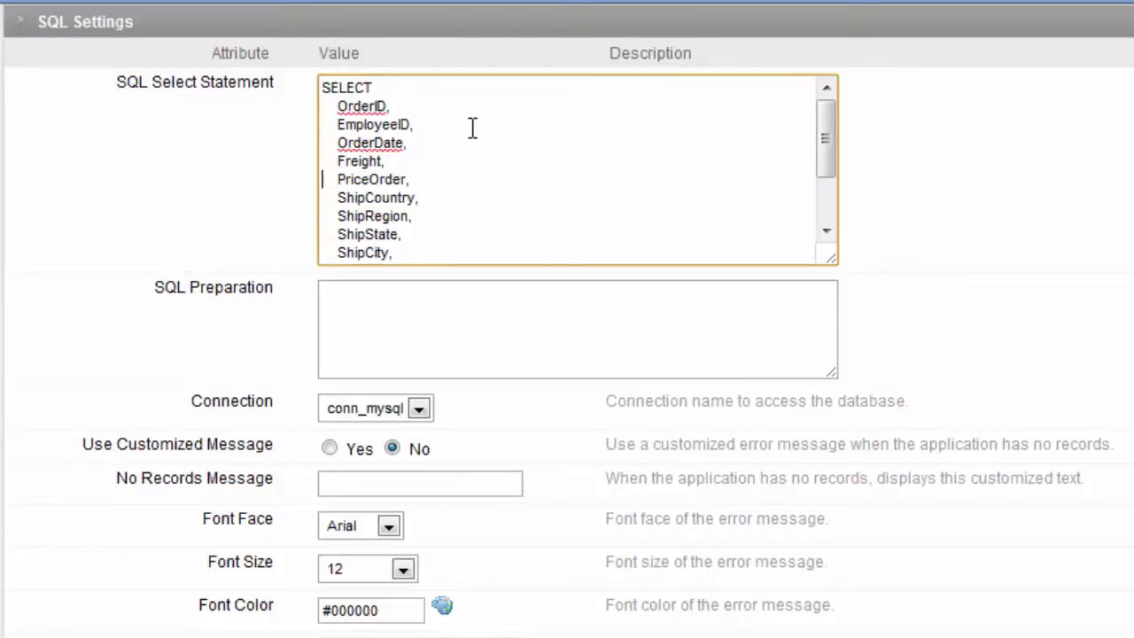
key("shift+Down")
key("shift+Down")
key("shift+Down")
key("shift+Down")
key("shift+Down")
key("shift+Down")
key("shift+Down")
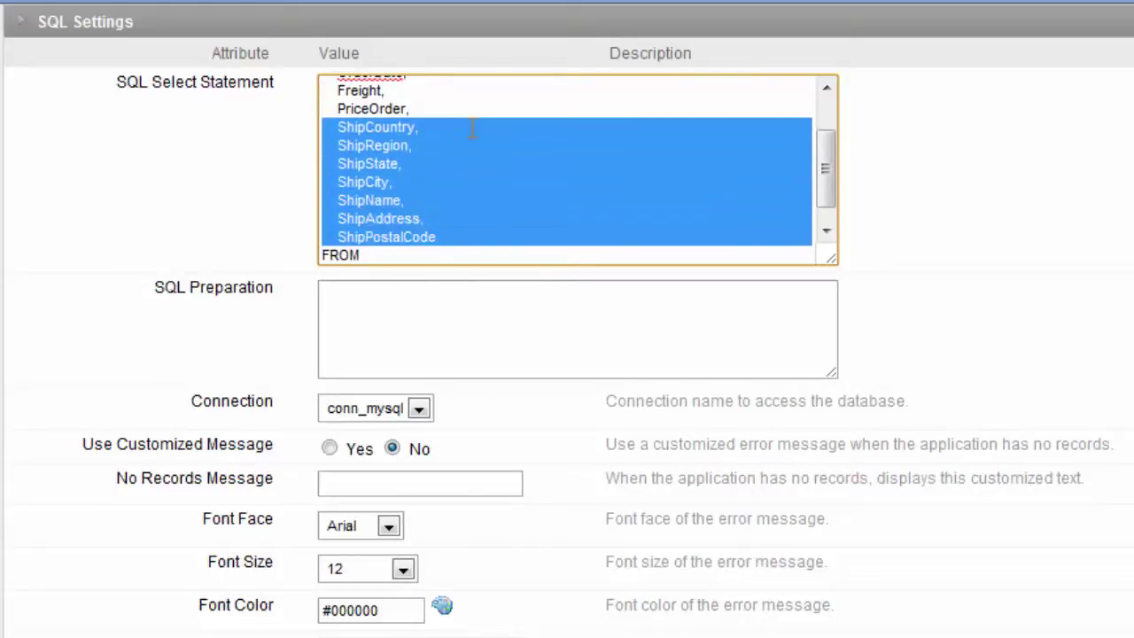
key("BackSpace")
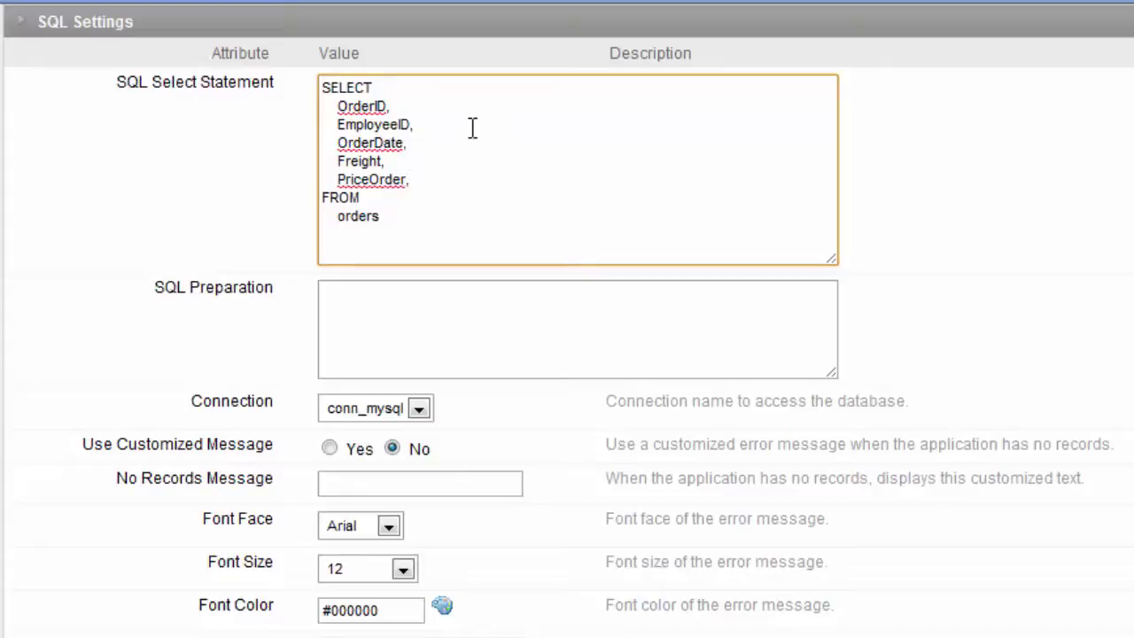
key("BackSpace")
left_click(919, 73)
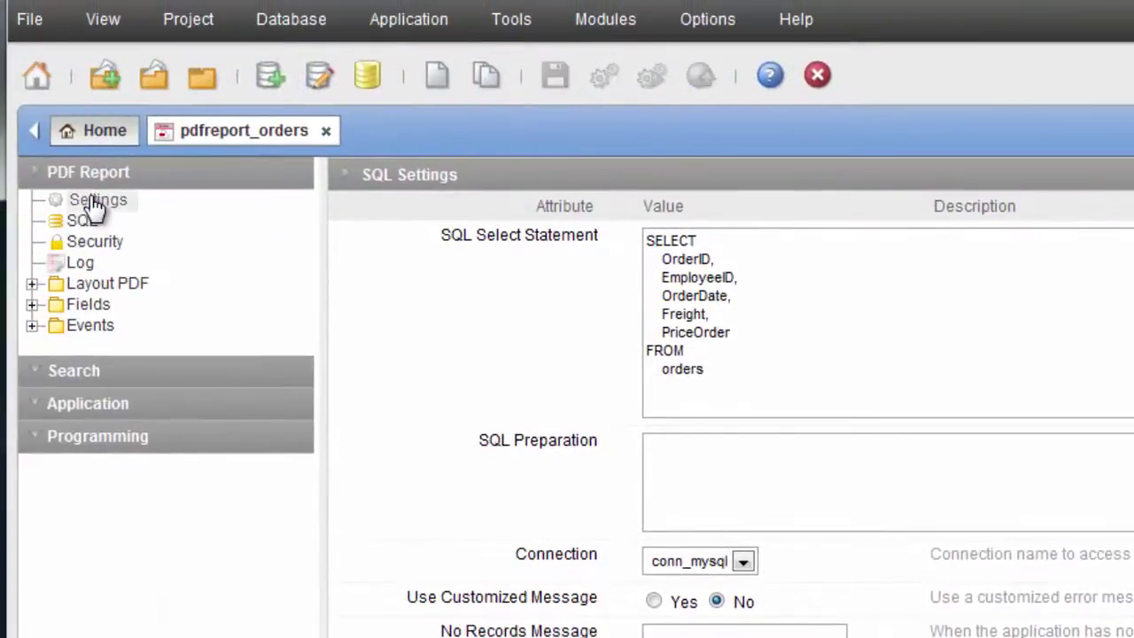
Step: Choose the public image billing.jpg as the PDF background in the report settings
left_click(94, 201)
scroll(550, 395, "down", 4)
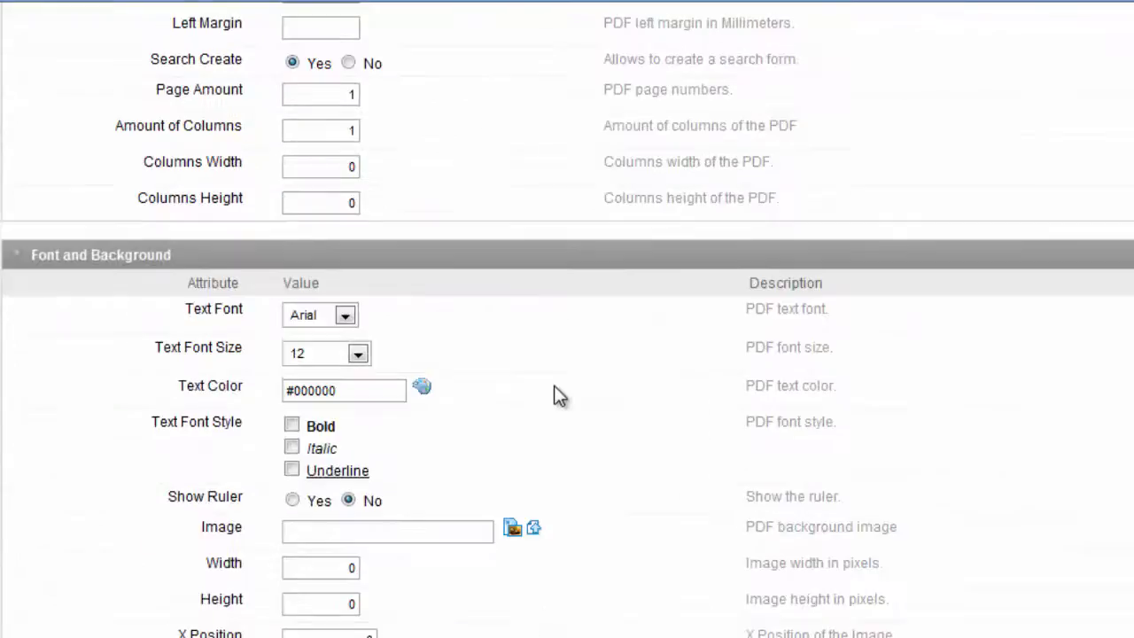
left_click(521, 532)
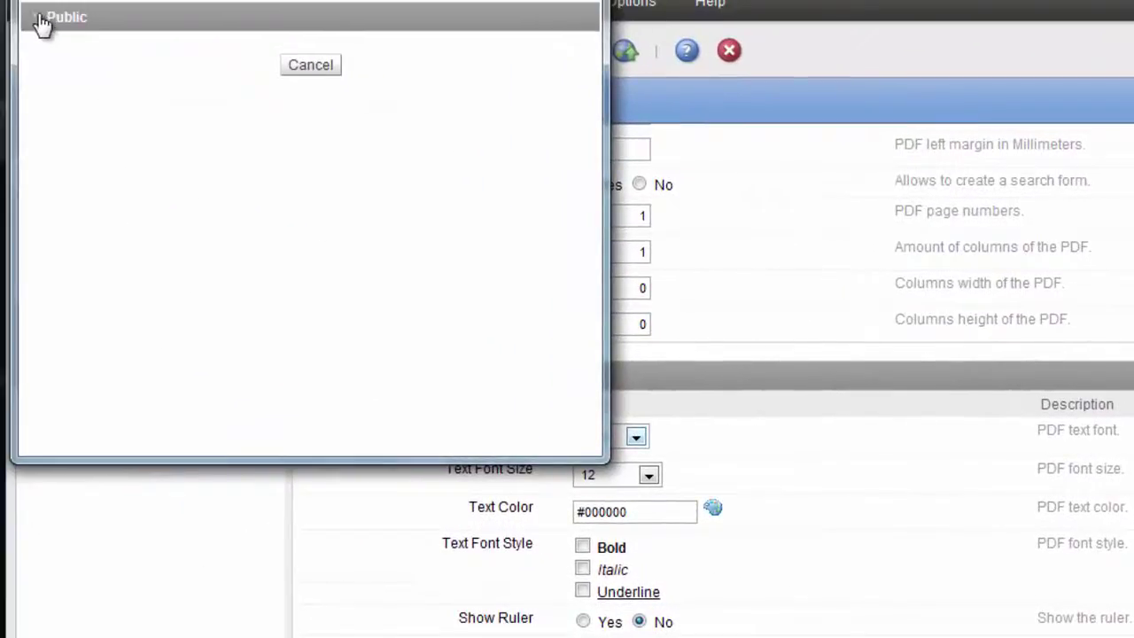
left_click(40, 21)
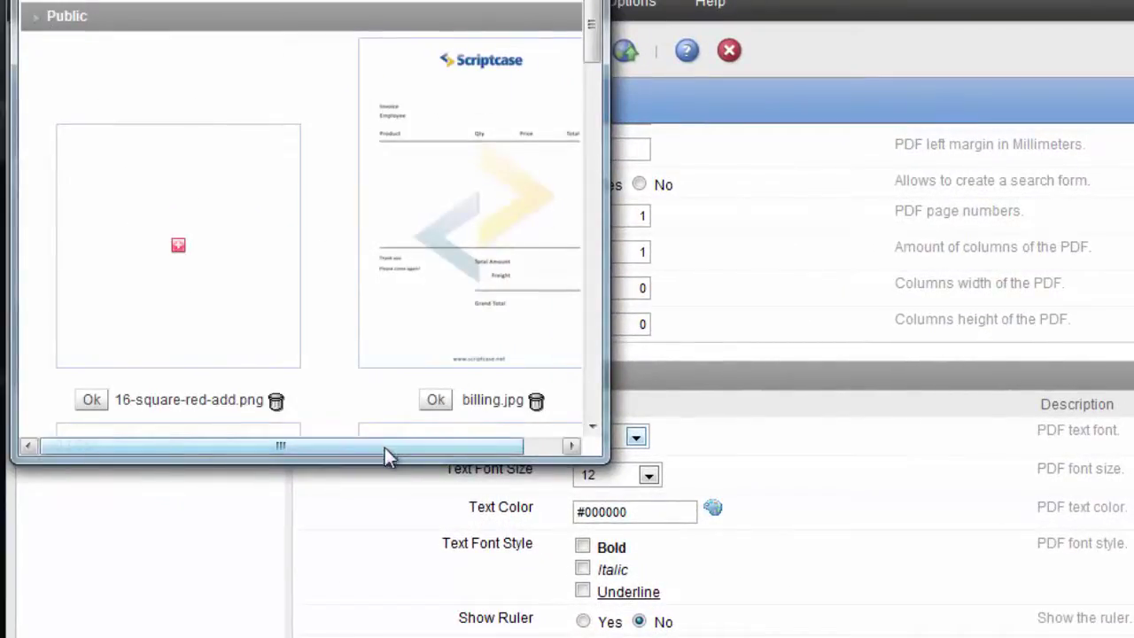
left_click_drag(385, 447, 458, 448)
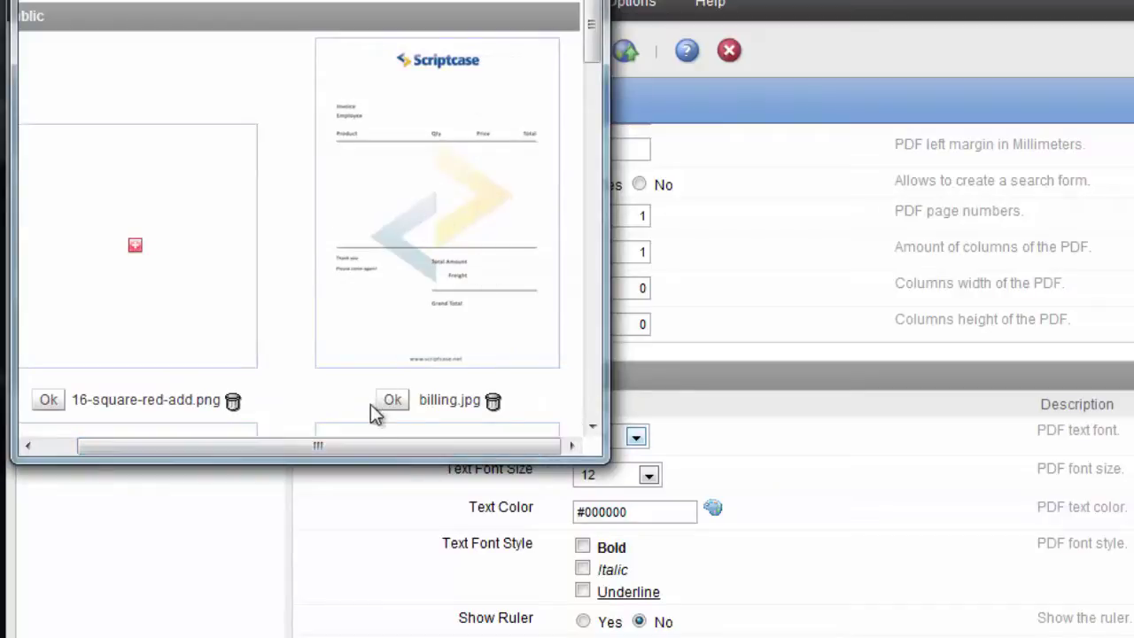
left_click(393, 402)
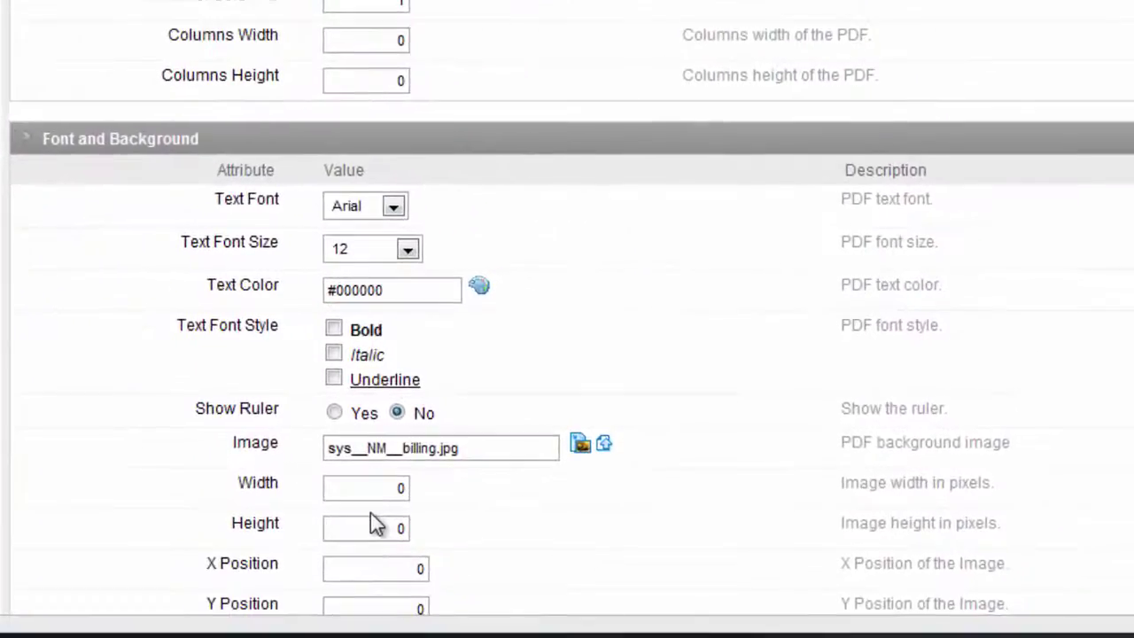
Step: Set the background image's width to 210 and its height to 297
left_click(373, 492)
key("BackSpace")
type("210")
key("Tab")
type("297")
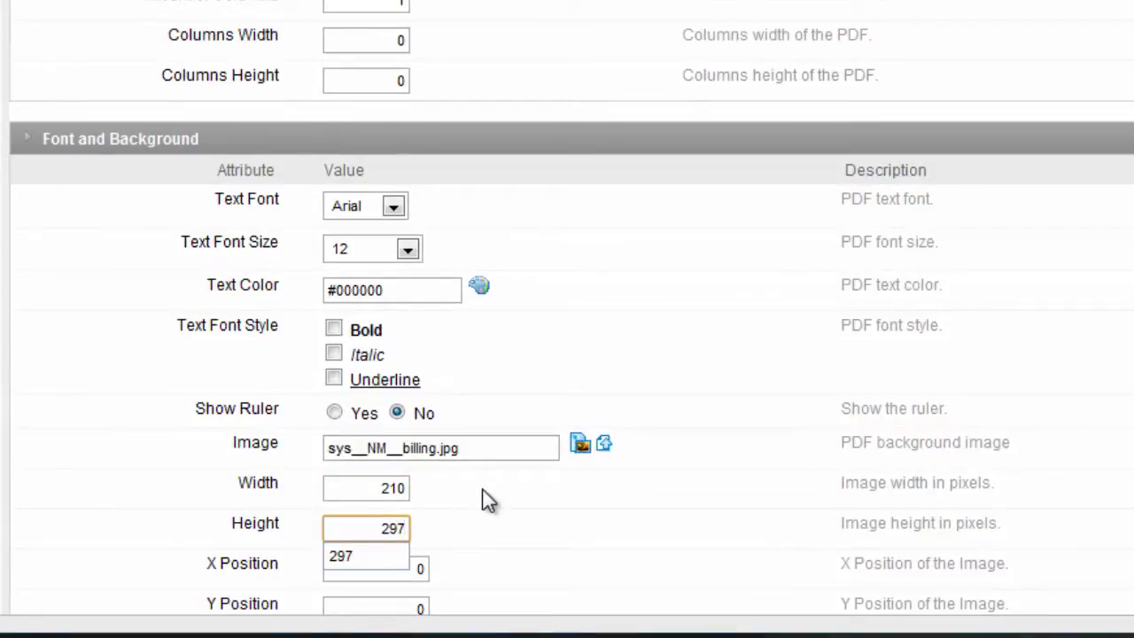
left_click(525, 560)
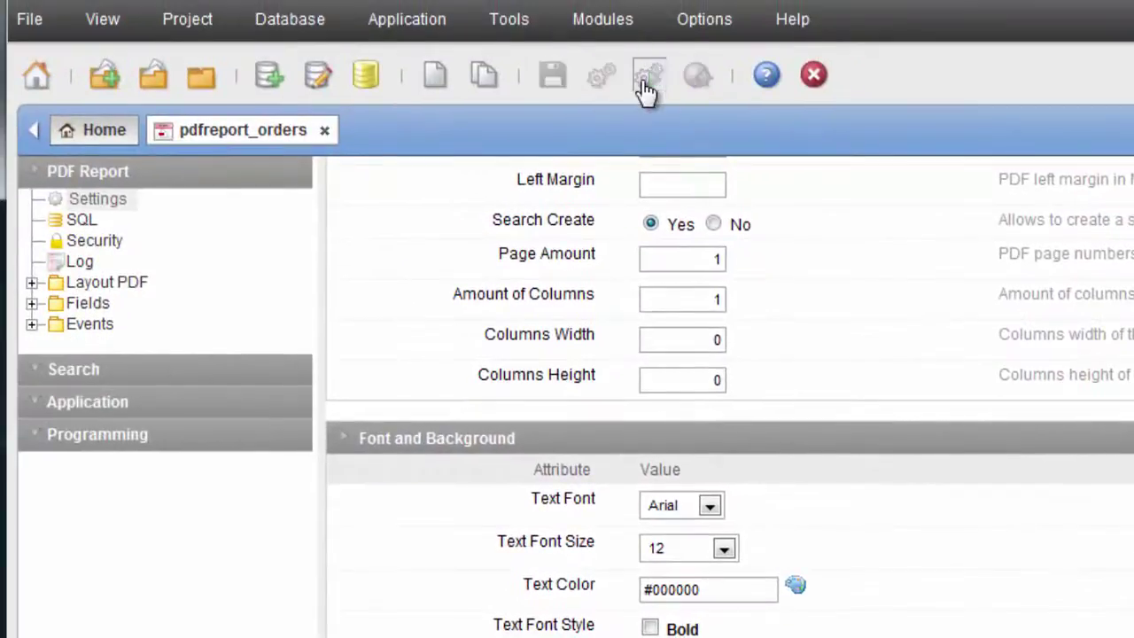
Step: Run the report for the same order ID and check how the fields sit on the invoice background
left_click(647, 80)
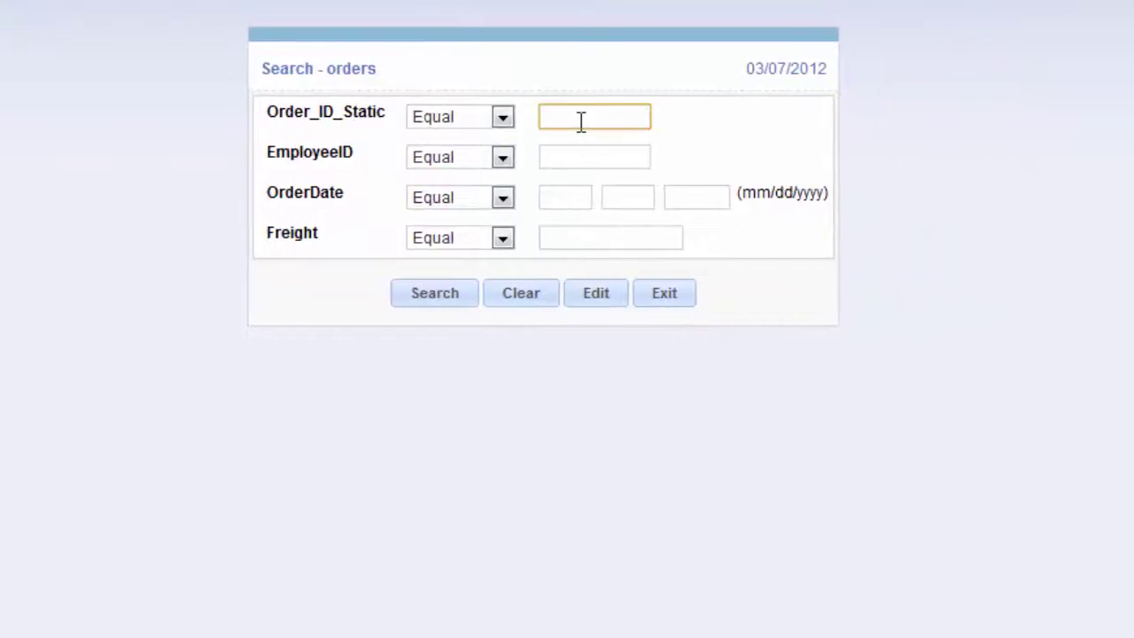
type("10,254")
left_click(438, 289)
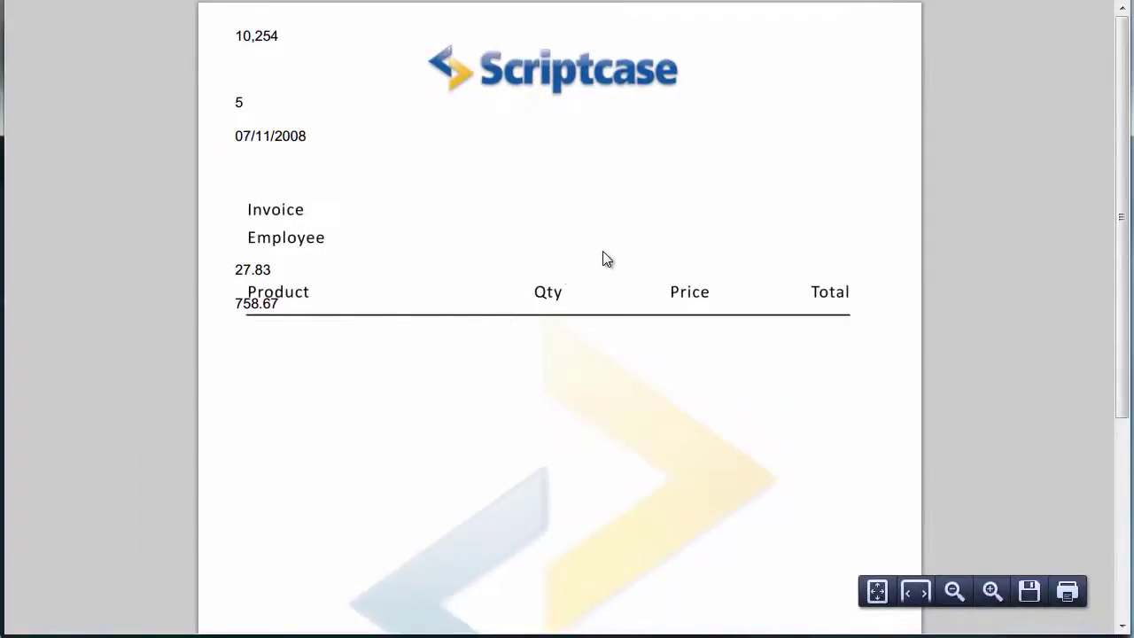
scroll(618, 247, "down", 5)
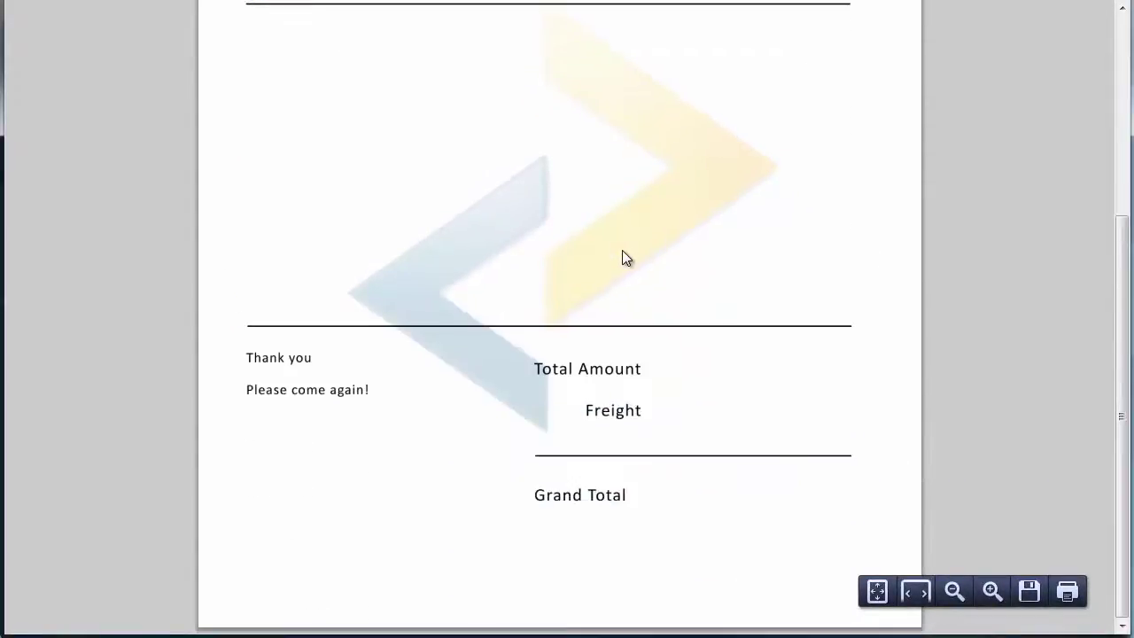
scroll(623, 258, "up", 5)
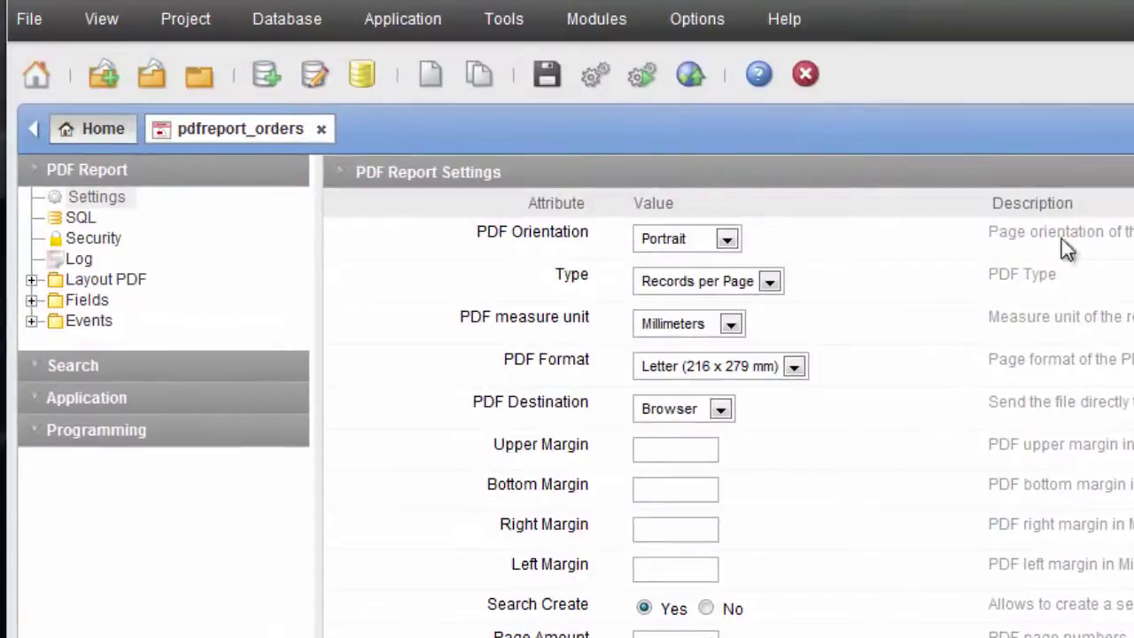
Step: Position the PDF layout cells (X, Y): OrderID 50, 62; EmployeeID 50, 70; OrderDate 160, 70; Freight 180, 214; PriceOrder 180, 202
left_click(32, 280)
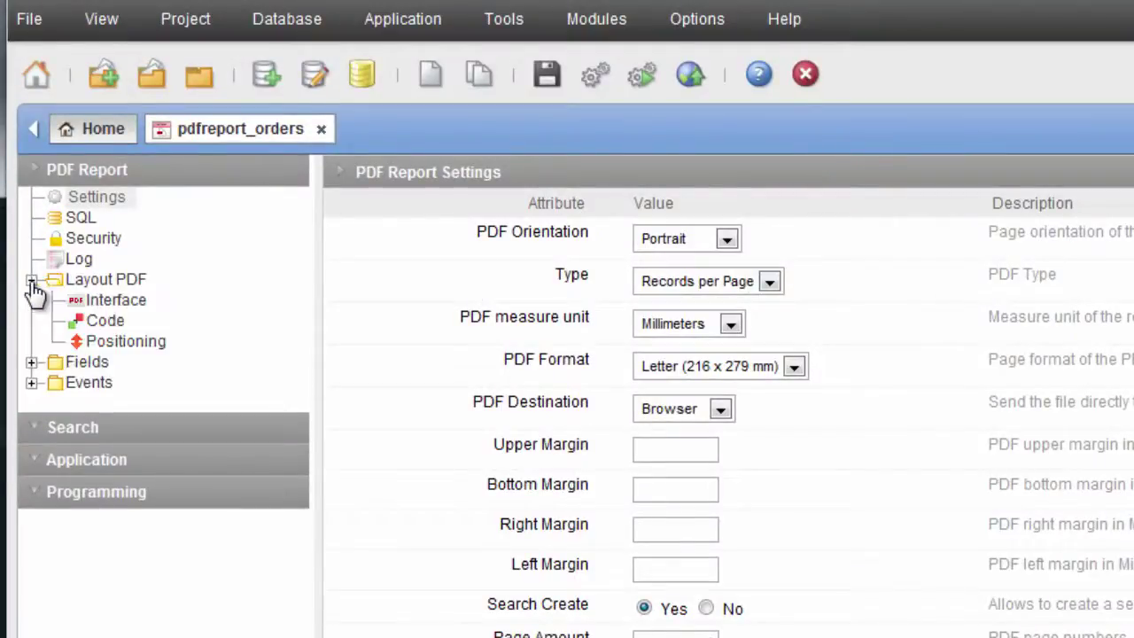
left_click(118, 305)
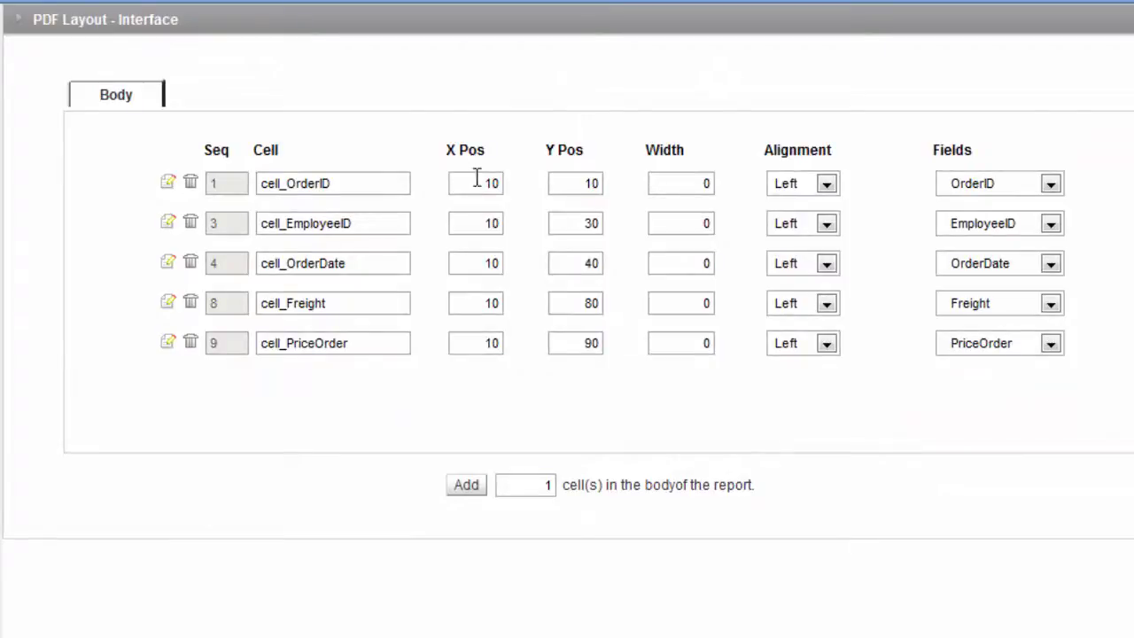
left_click_drag(480, 188, 553, 190)
type("50")
key("Tab")
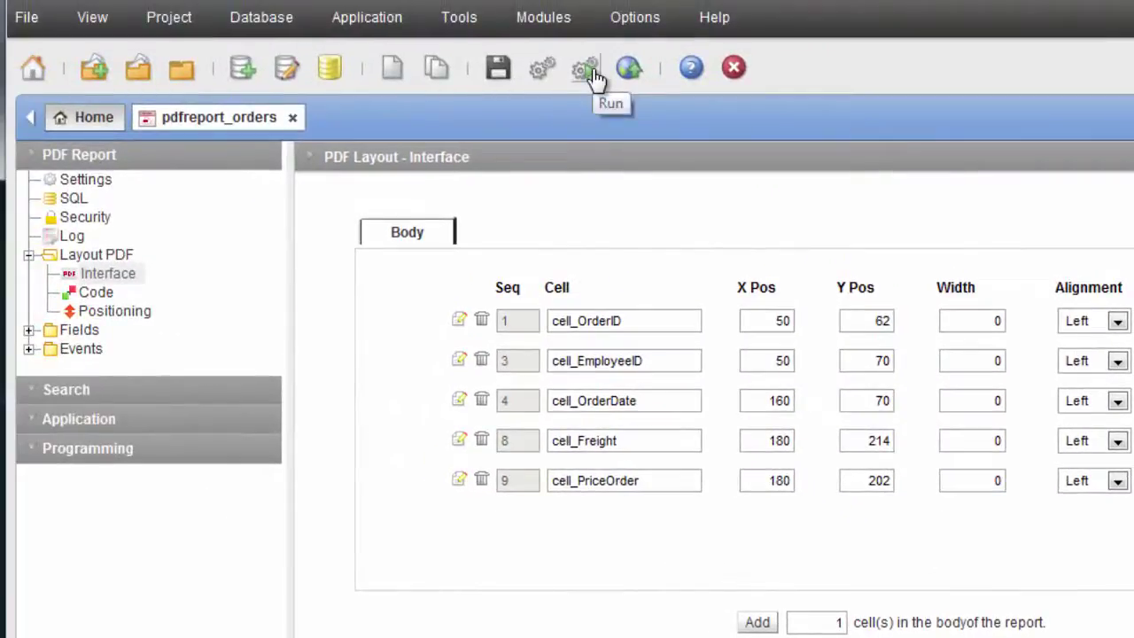
Step: Run the report again for the same order ID to check the repositioned cells on the invoice
left_click(587, 71)
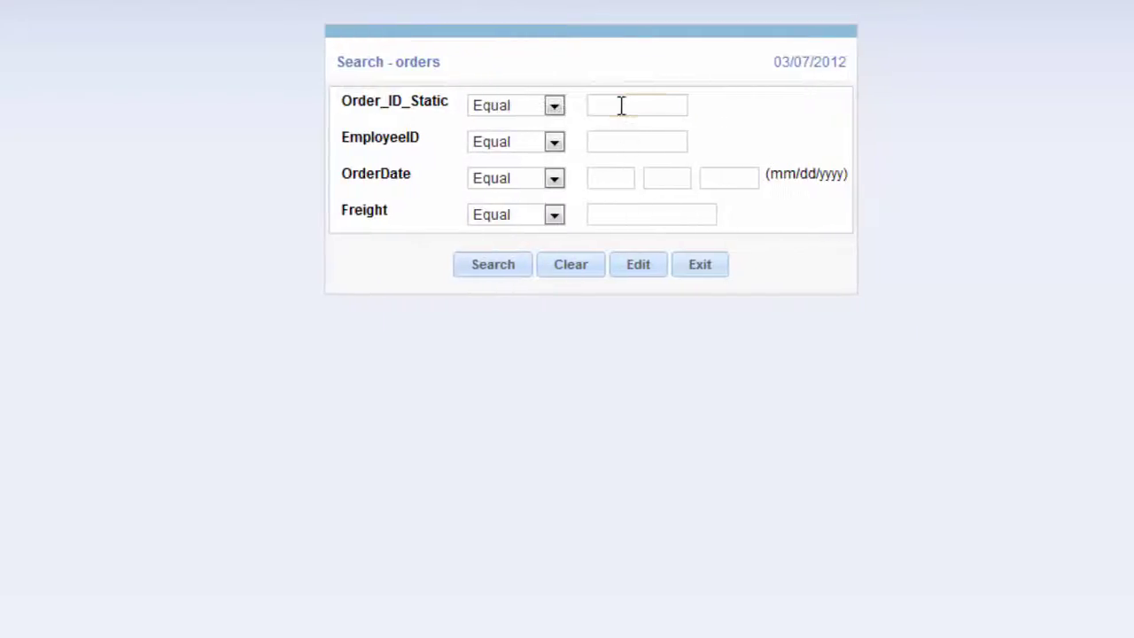
left_click(624, 103)
type("10254")
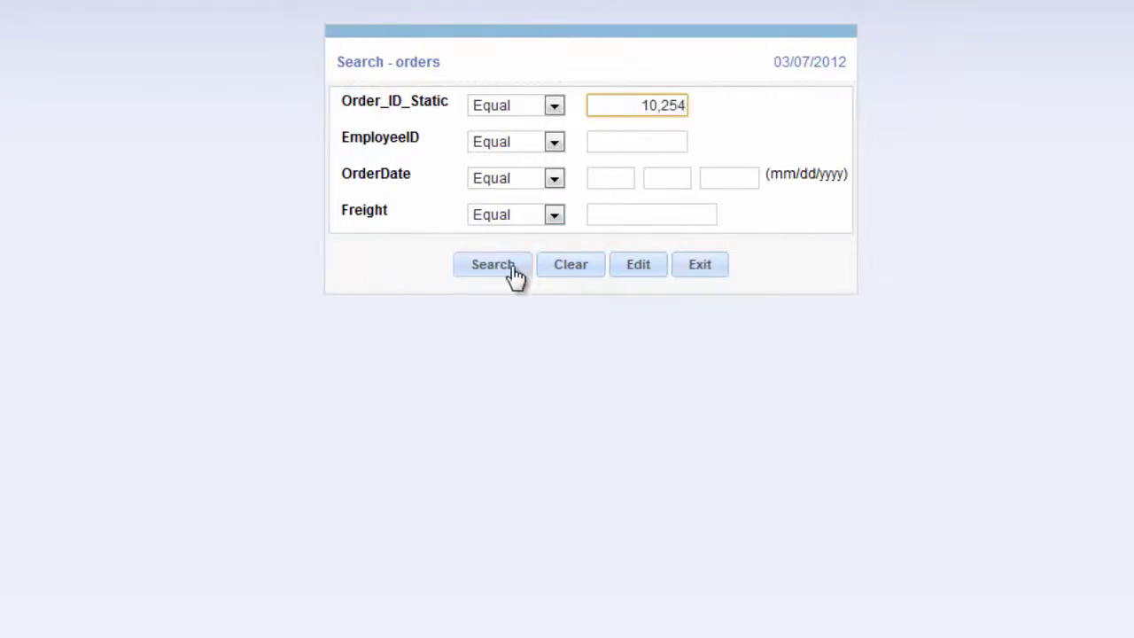
left_click(512, 268)
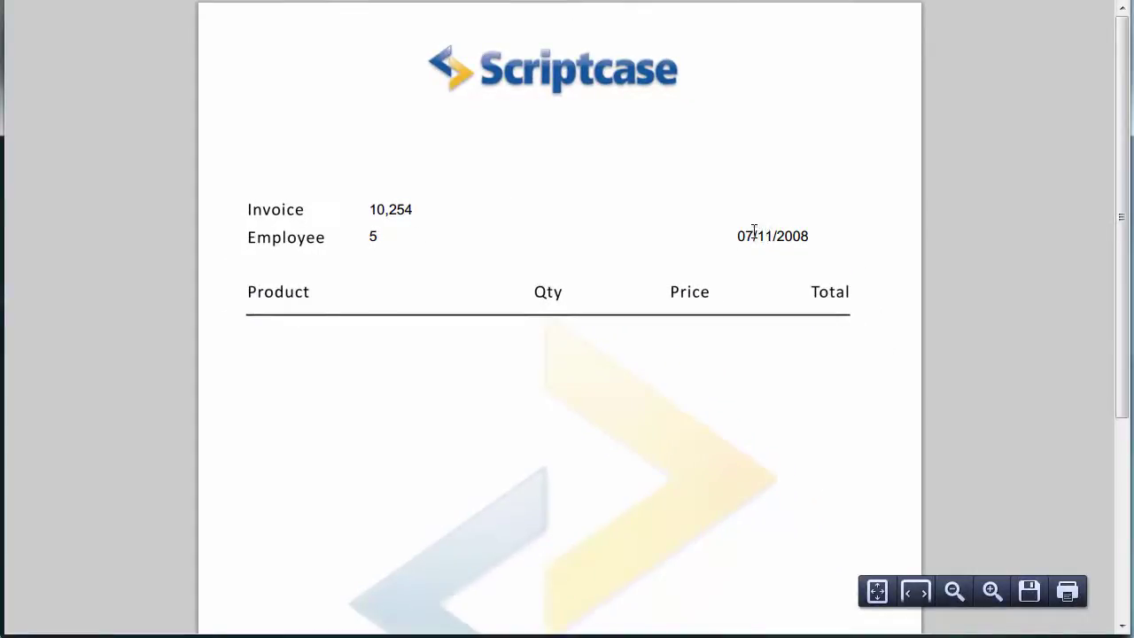
Step: Review the generated PDF invoice from the header fields down to the totals to check their alignment with the background
scroll(703, 241, "down", 3)
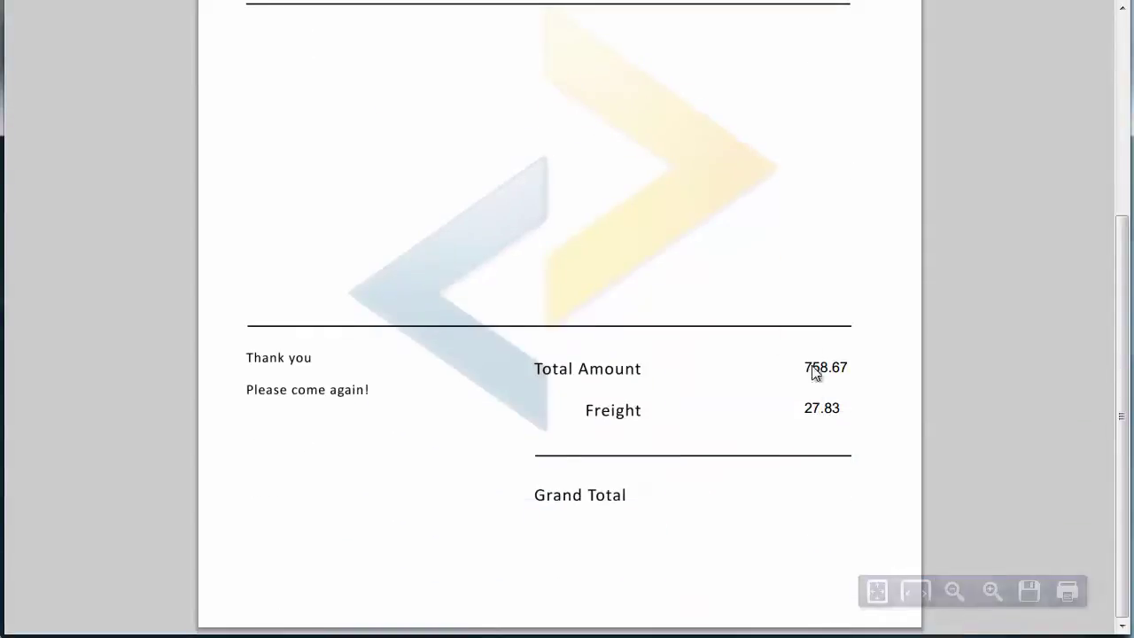
scroll(783, 347, "up", 2)
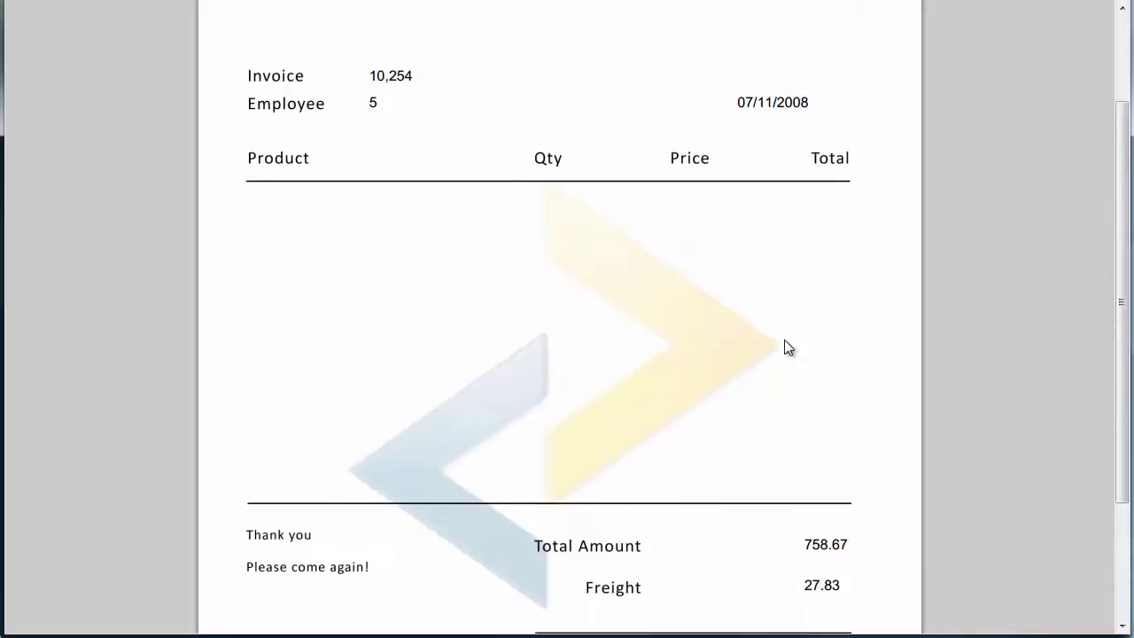
scroll(789, 337, "up", 1)
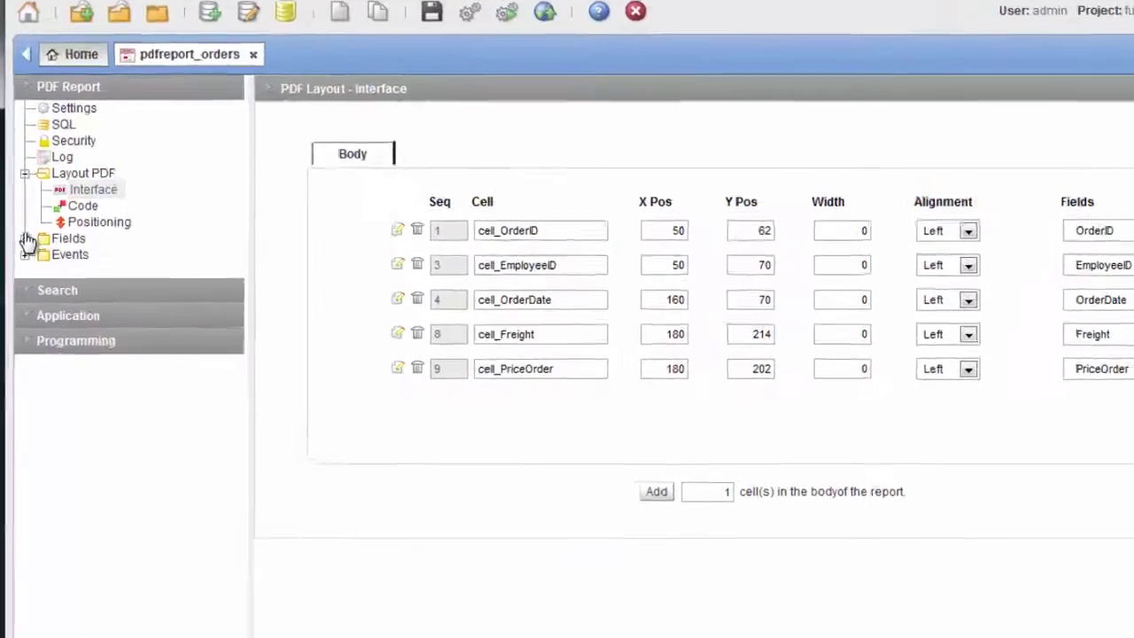
Step: Set the grid lookup method of the EmployeeID field to Automatic
left_click(21, 249)
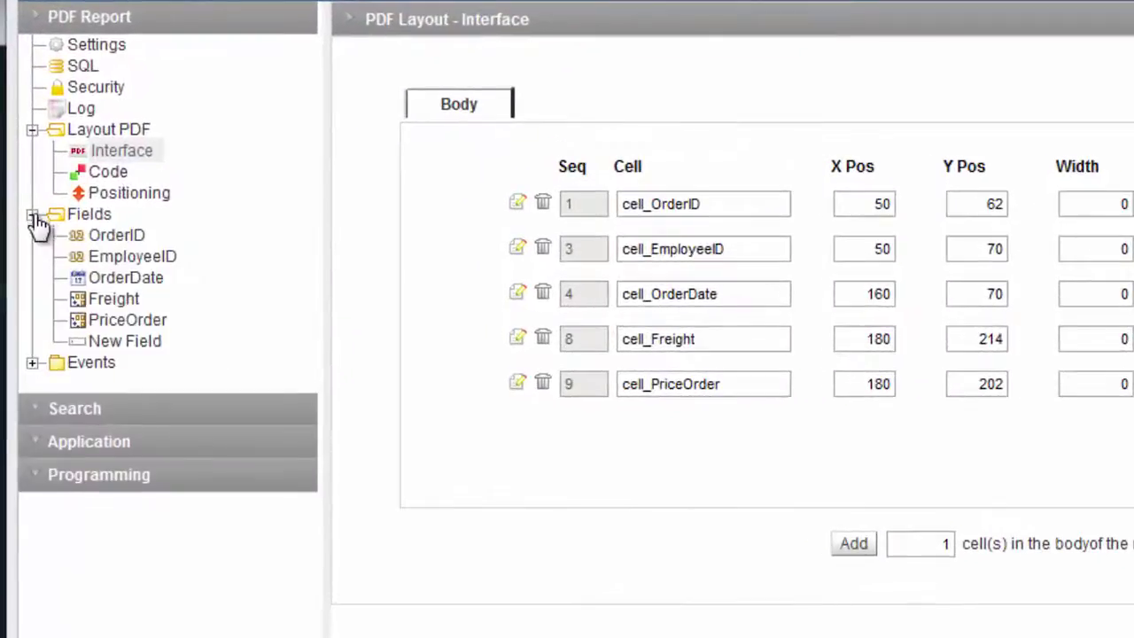
left_click(121, 262)
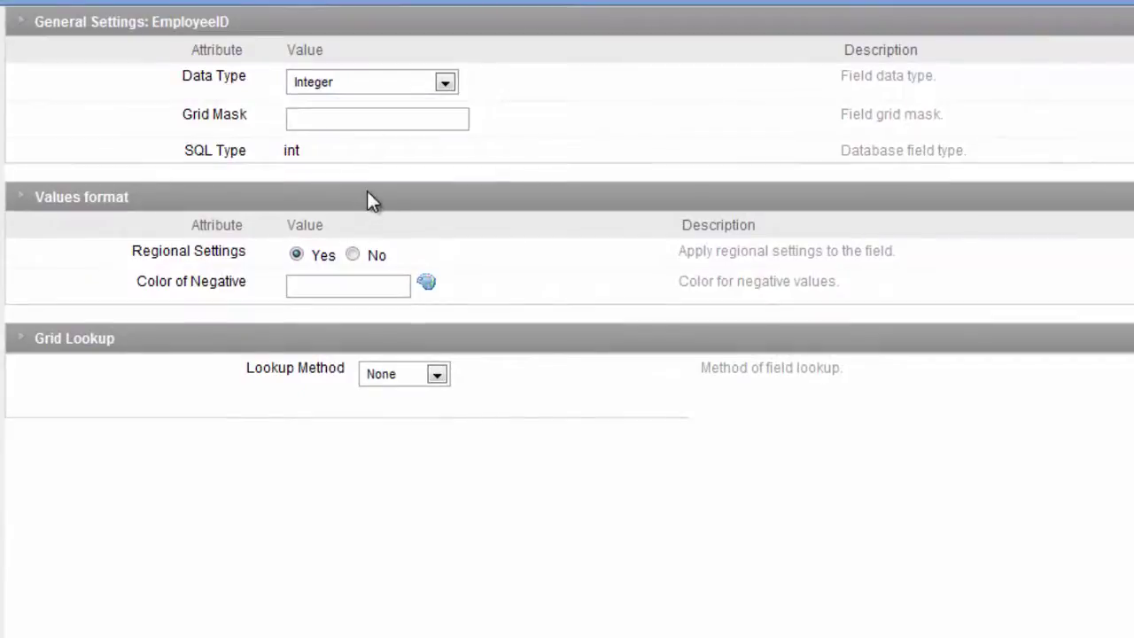
left_click(438, 375)
left_click(433, 412)
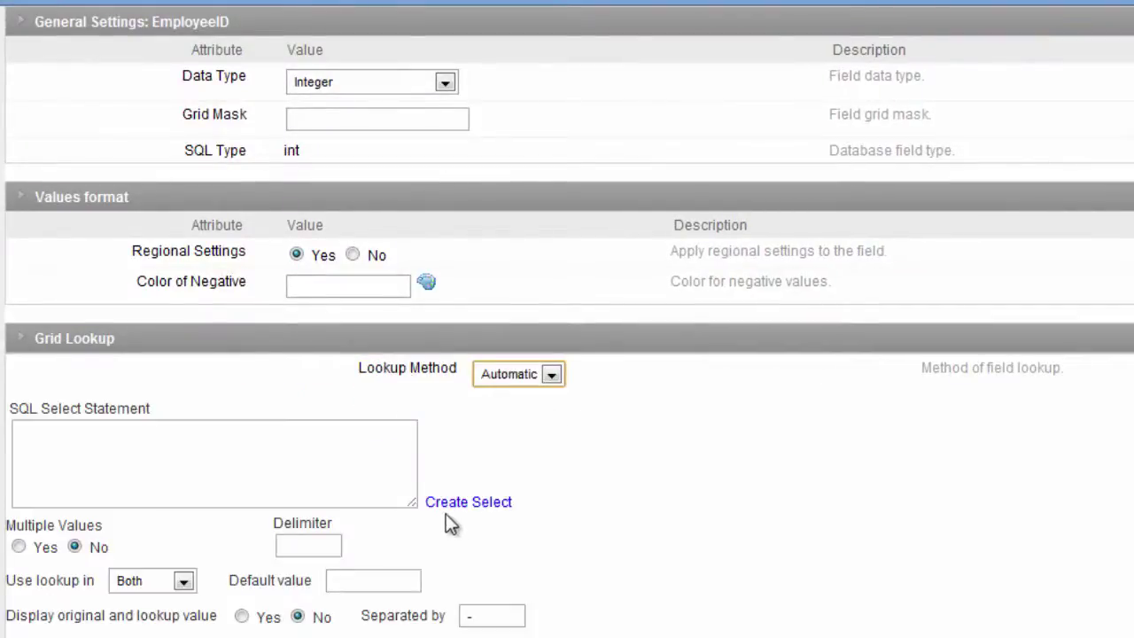
Step: Create the lookup select from the employees table with key field EmployeeID, showing the FirstName field
left_click(470, 501)
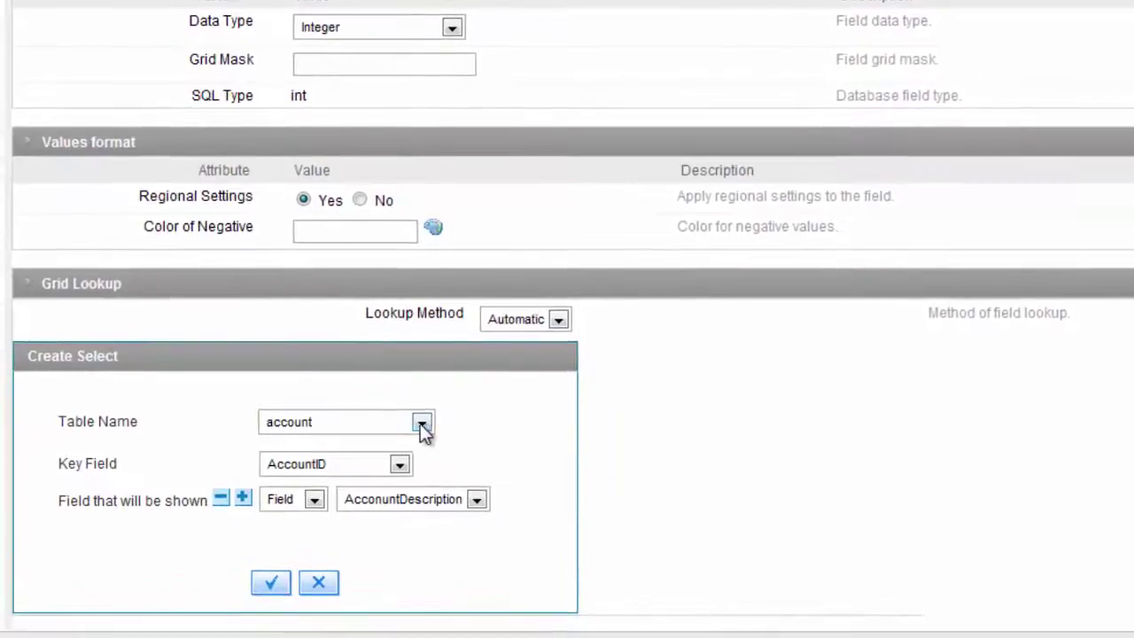
left_click(415, 478)
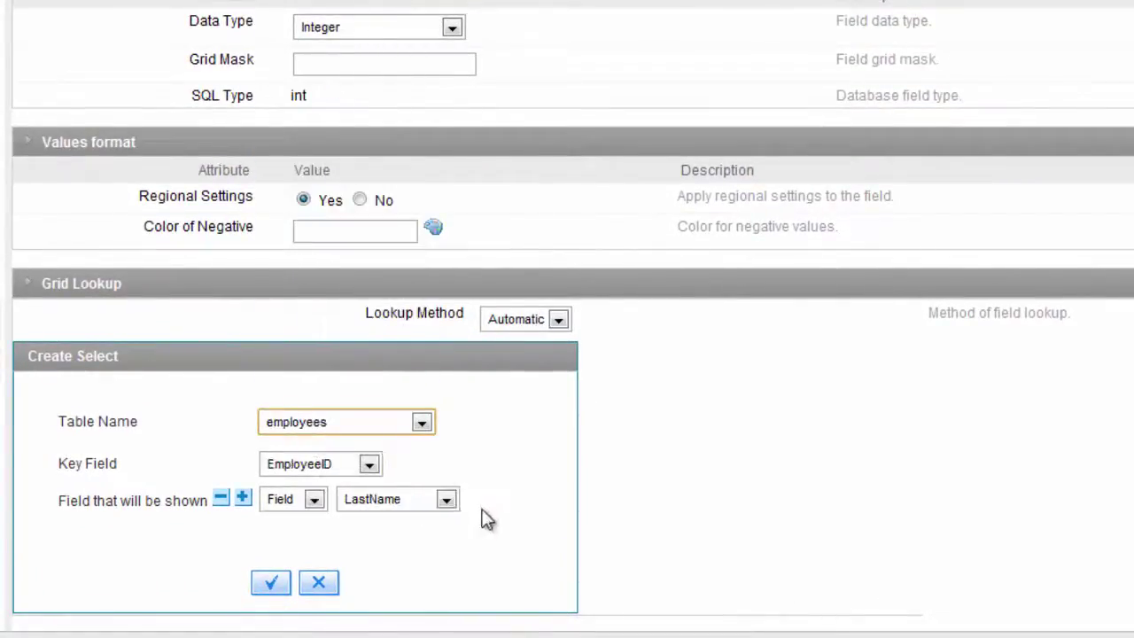
left_click(447, 501)
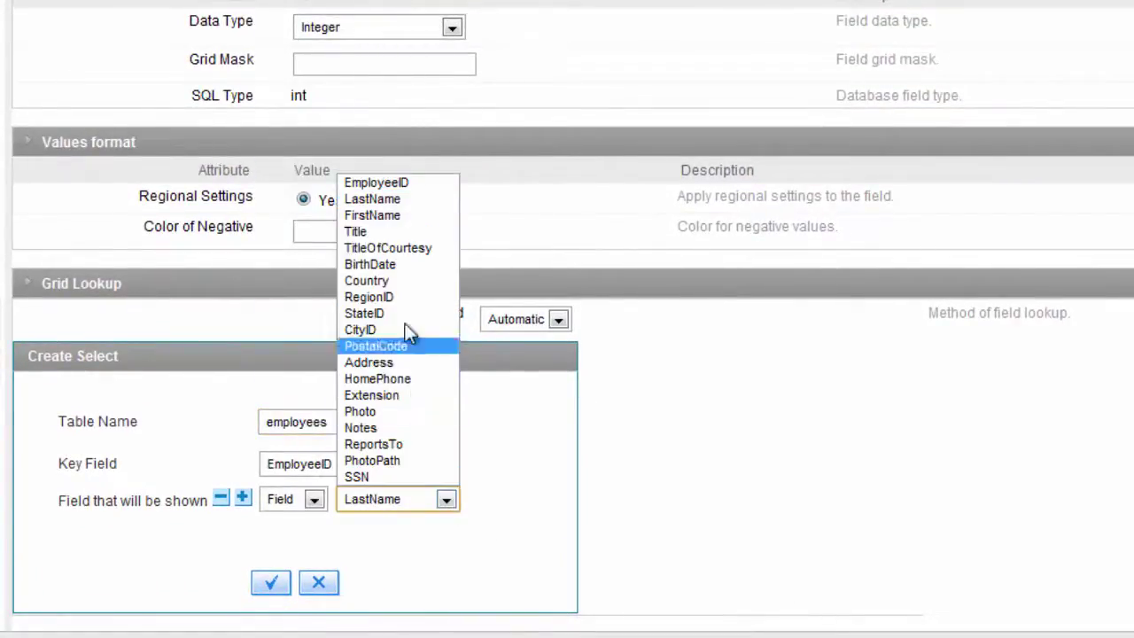
left_click(396, 216)
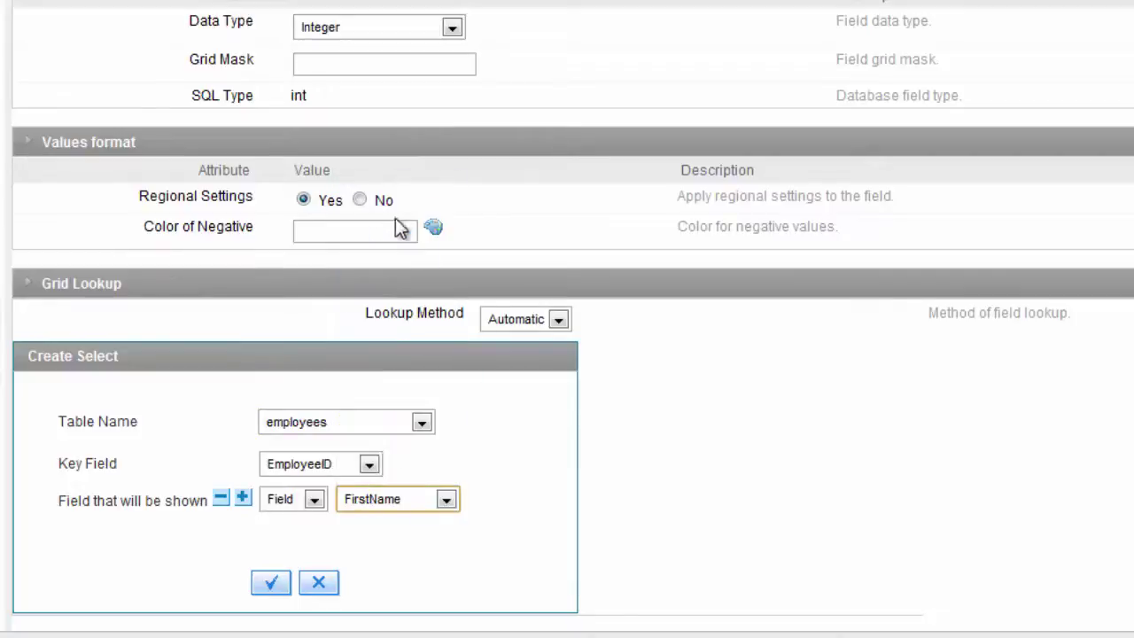
left_click(271, 583)
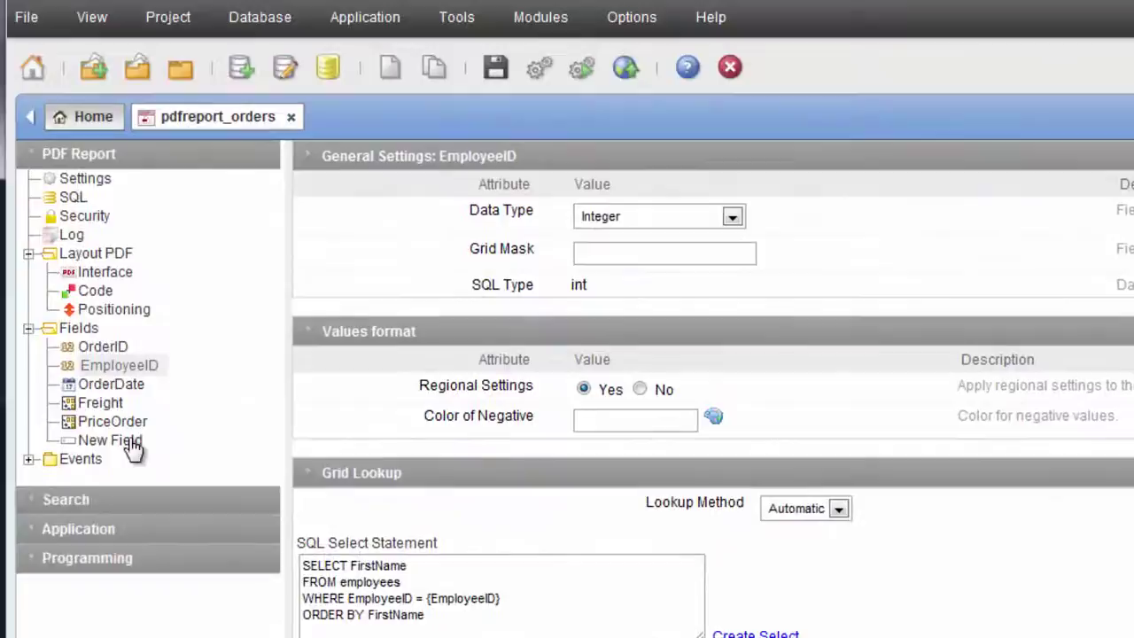
Step: Save the EmployeeID changes and create one new field of type Subselect named items
left_click(131, 445)
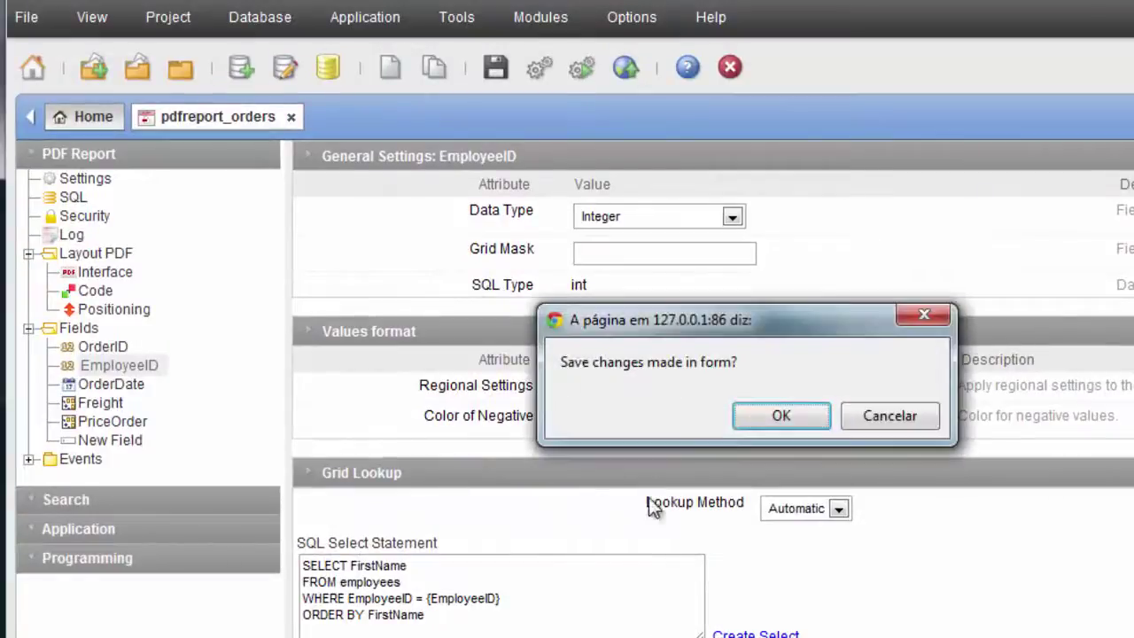
left_click(778, 416)
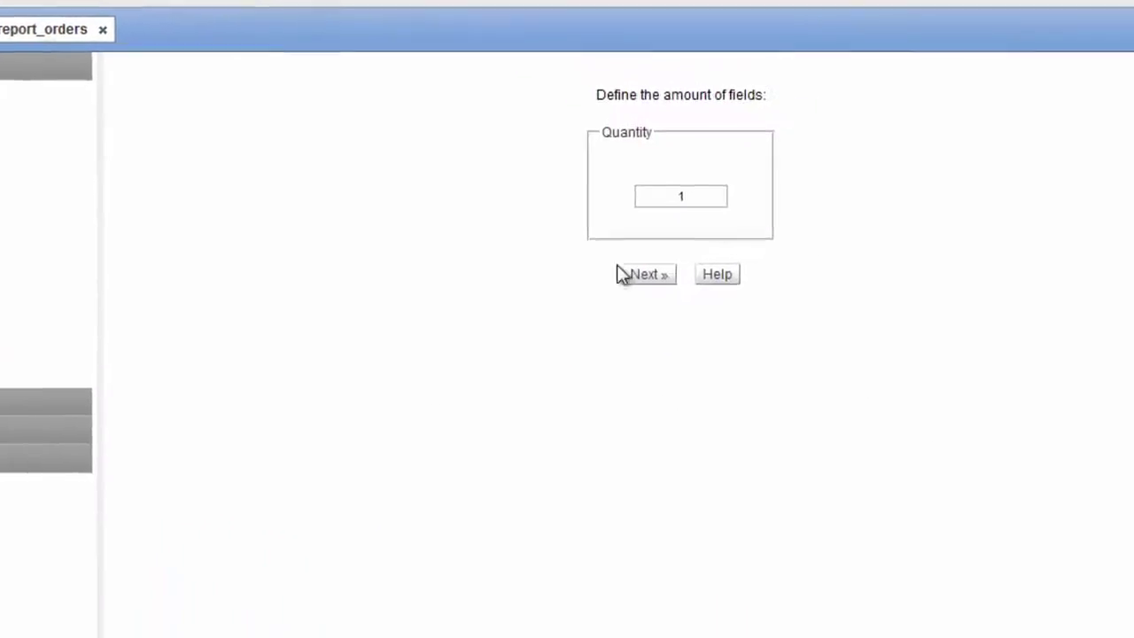
left_click(532, 223)
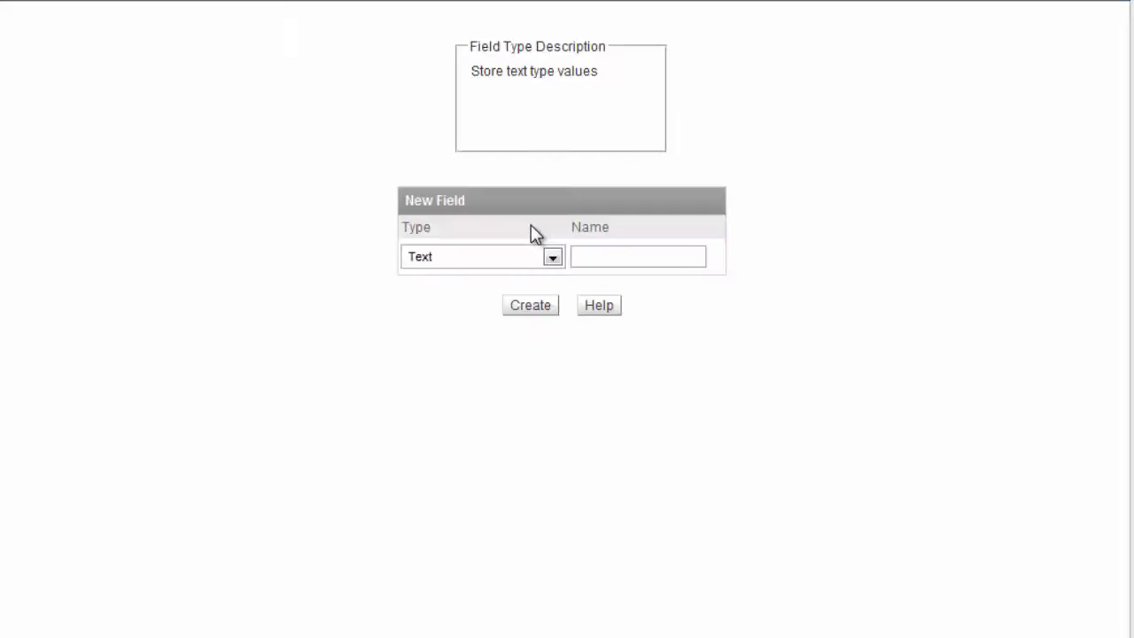
left_click(552, 257)
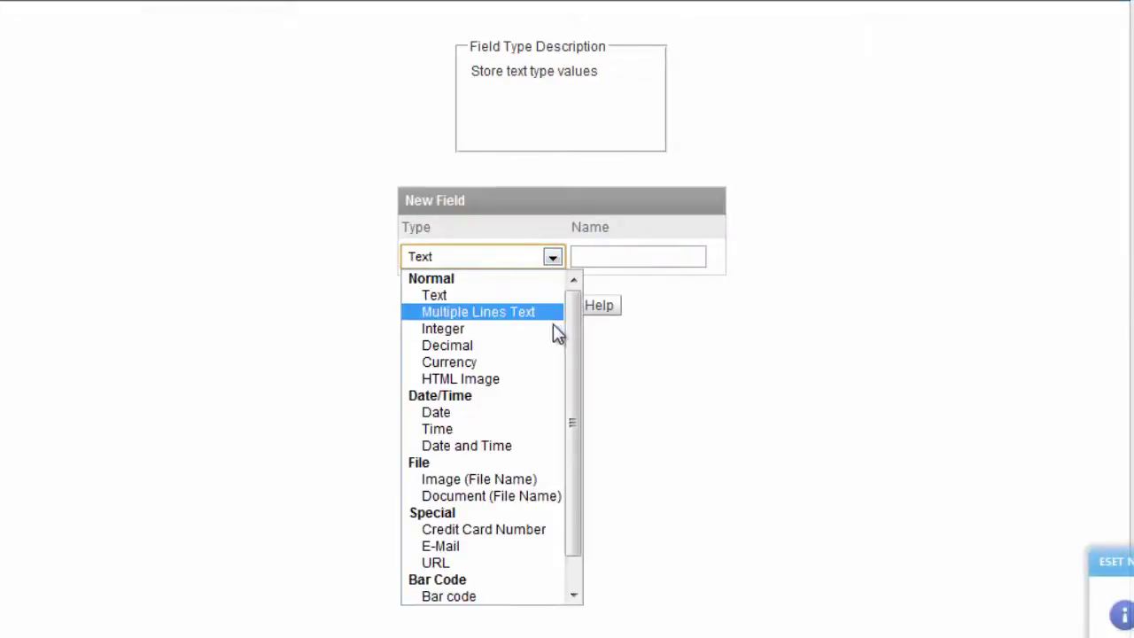
left_click_drag(573, 333, 567, 441)
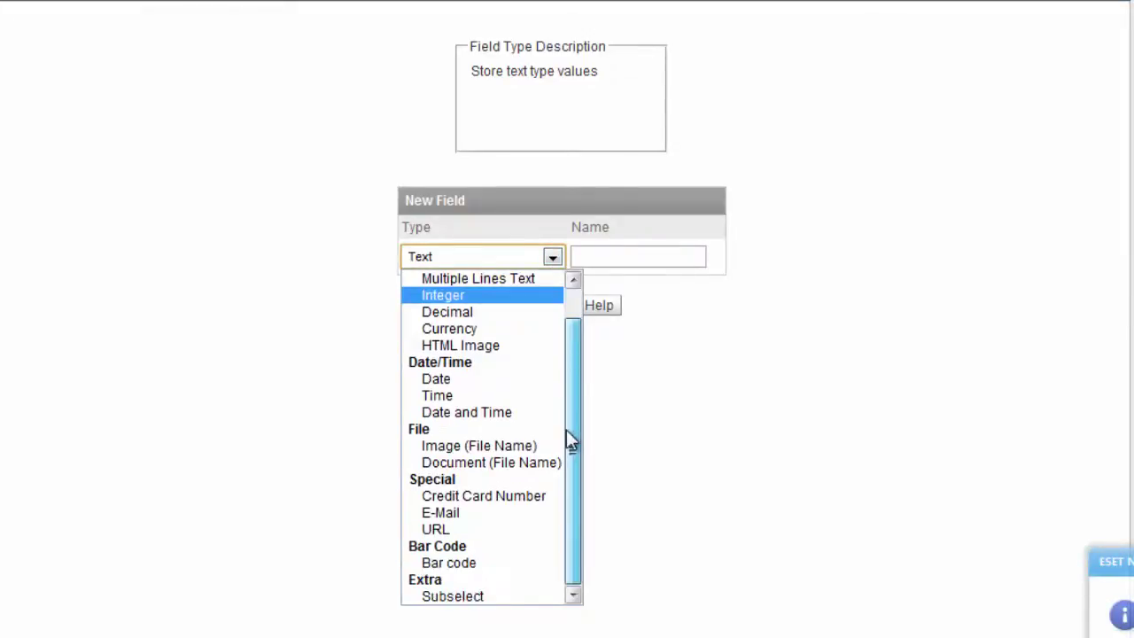
left_click(495, 601)
left_click(654, 257)
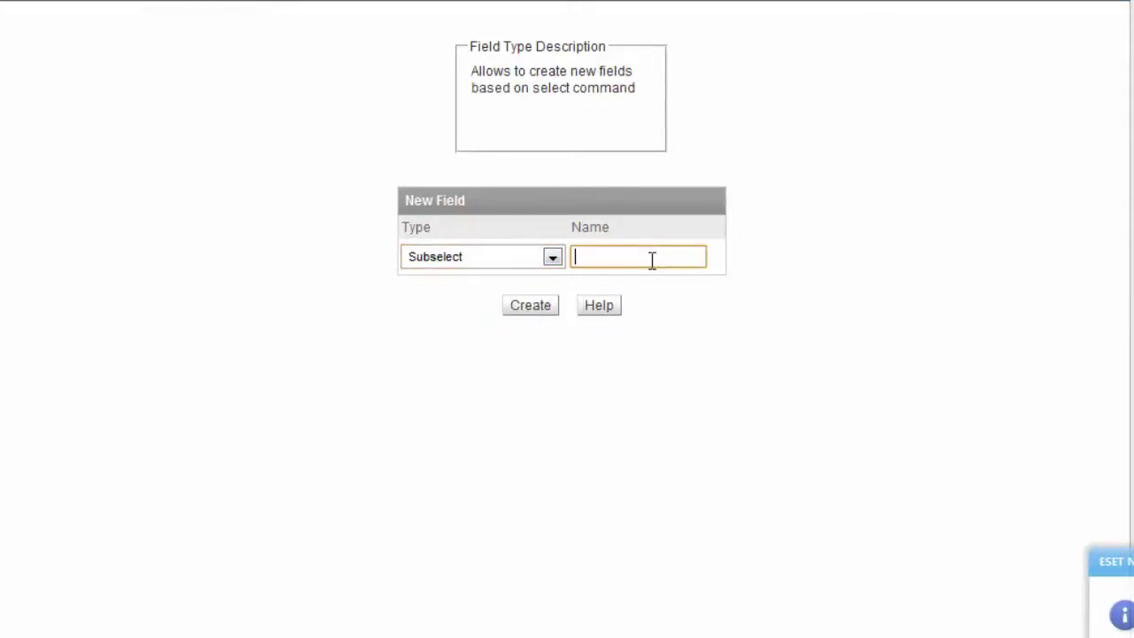
type("items")
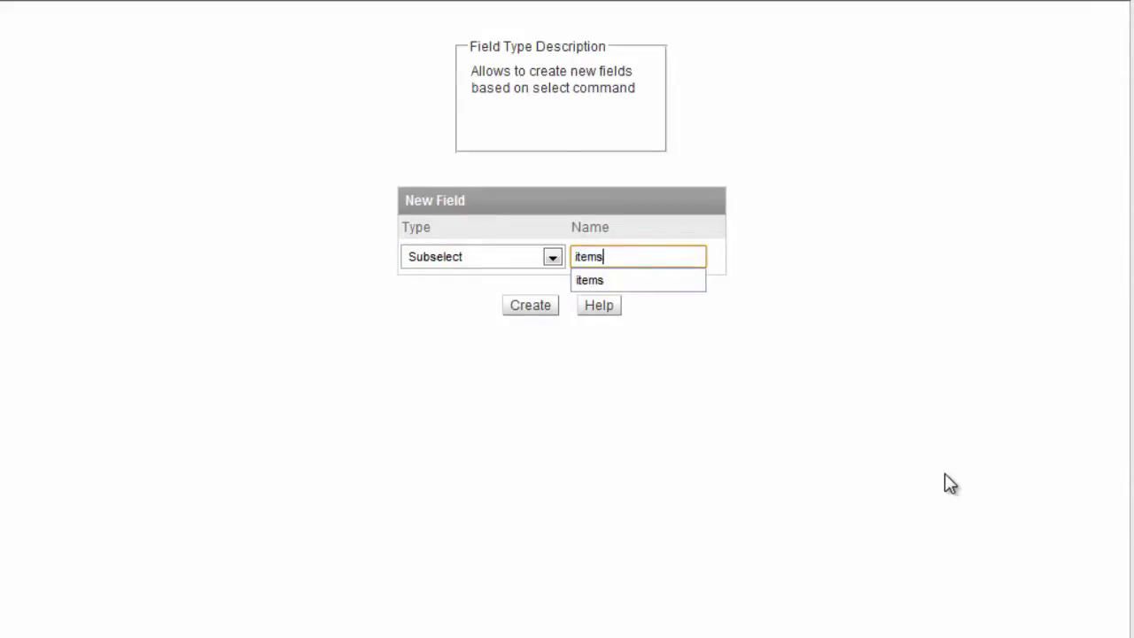
left_click(900, 514)
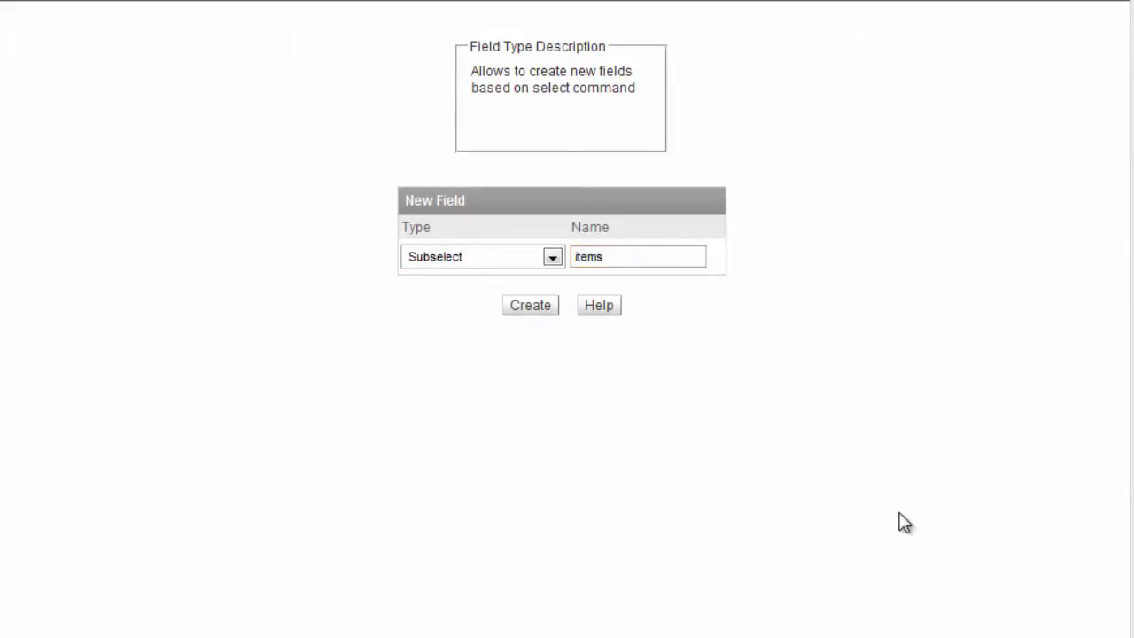
left_click(536, 307)
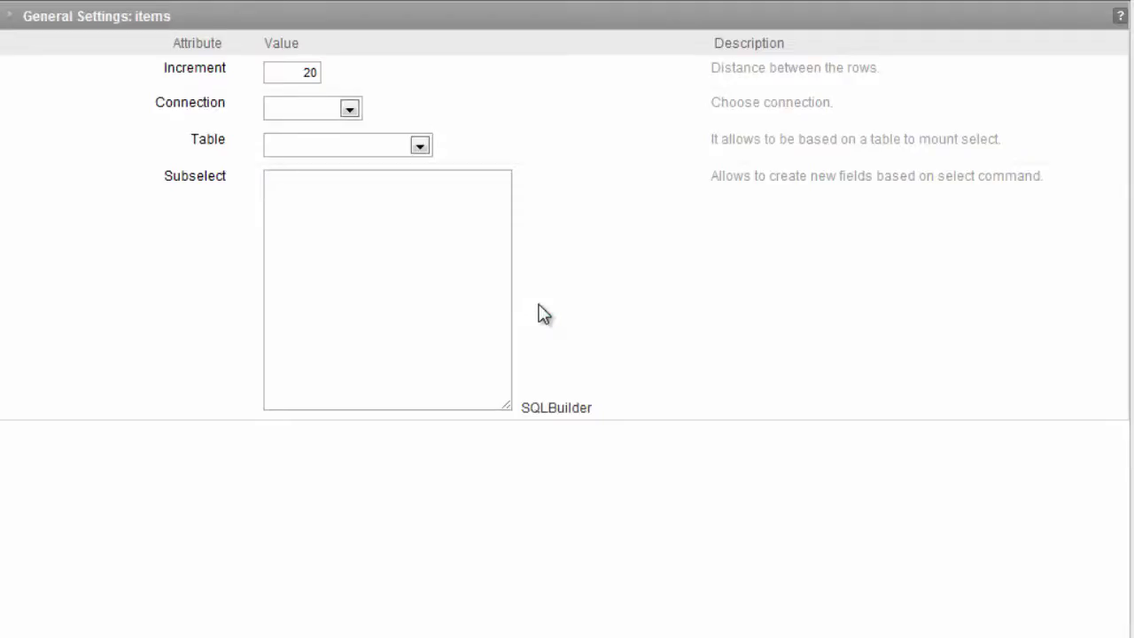
Step: Base the items subselect on the order_details table using the conn_mysql connection
left_click(350, 108)
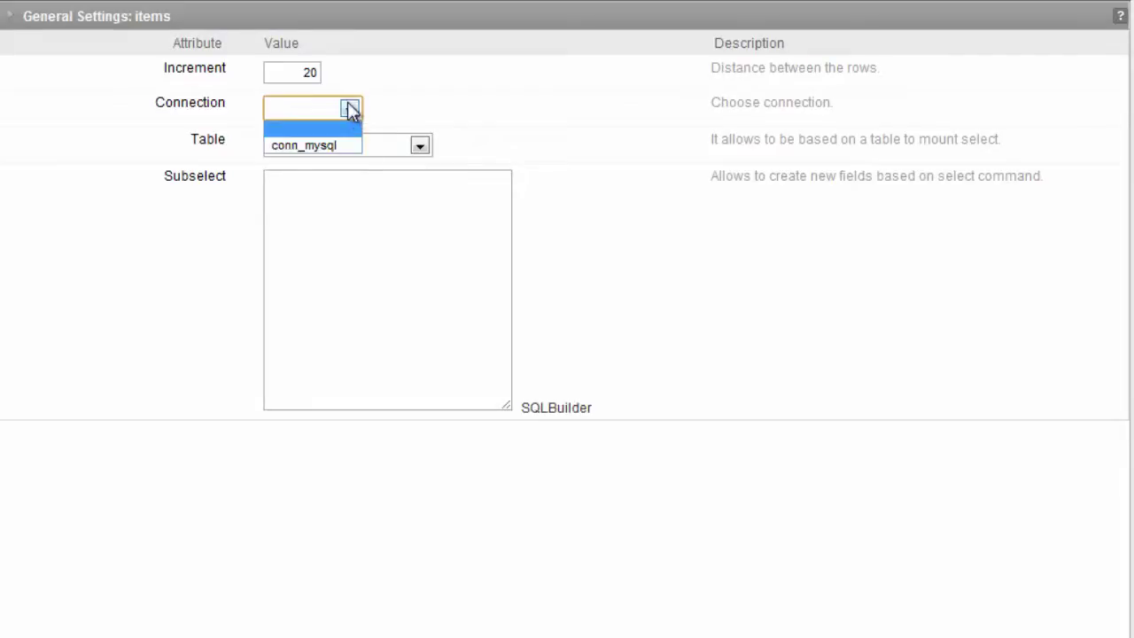
left_click(335, 146)
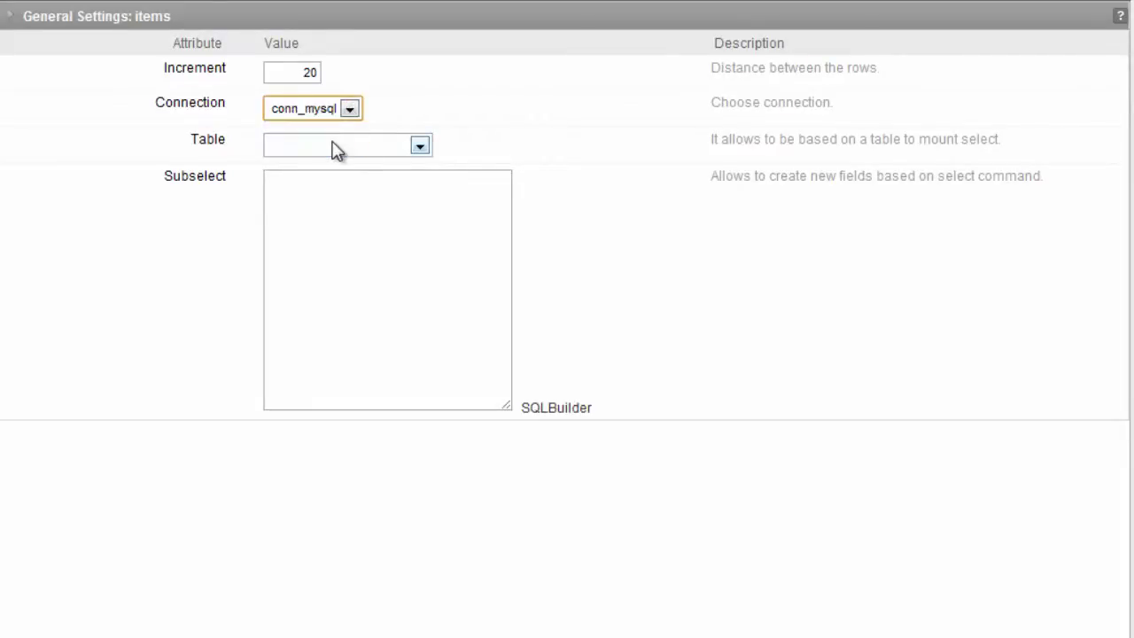
left_click(421, 147)
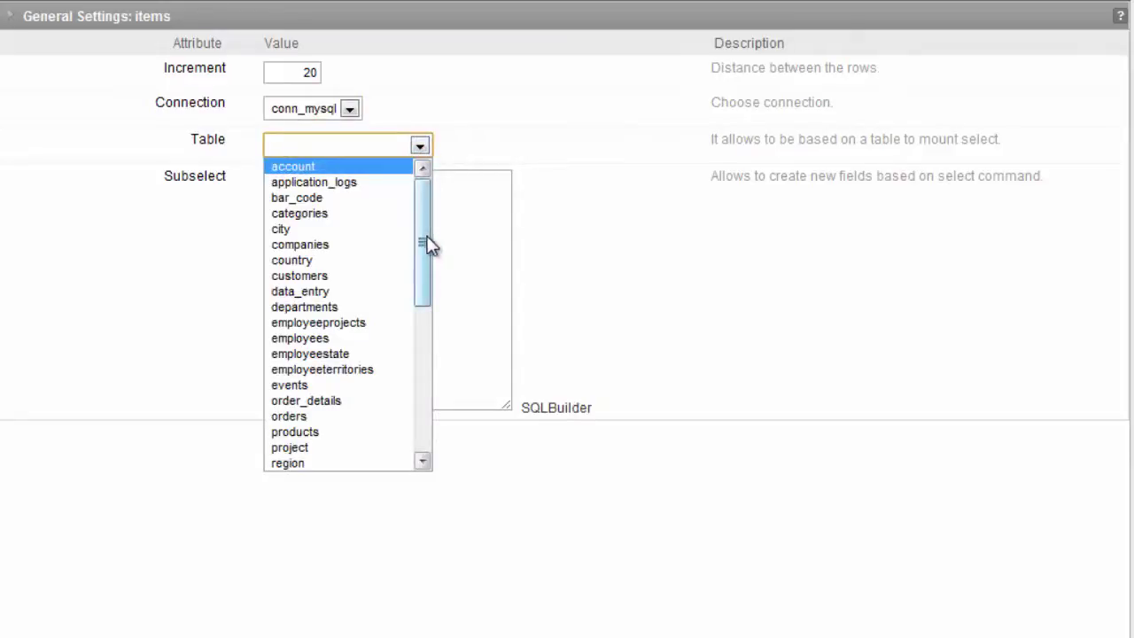
left_click_drag(427, 245, 425, 268)
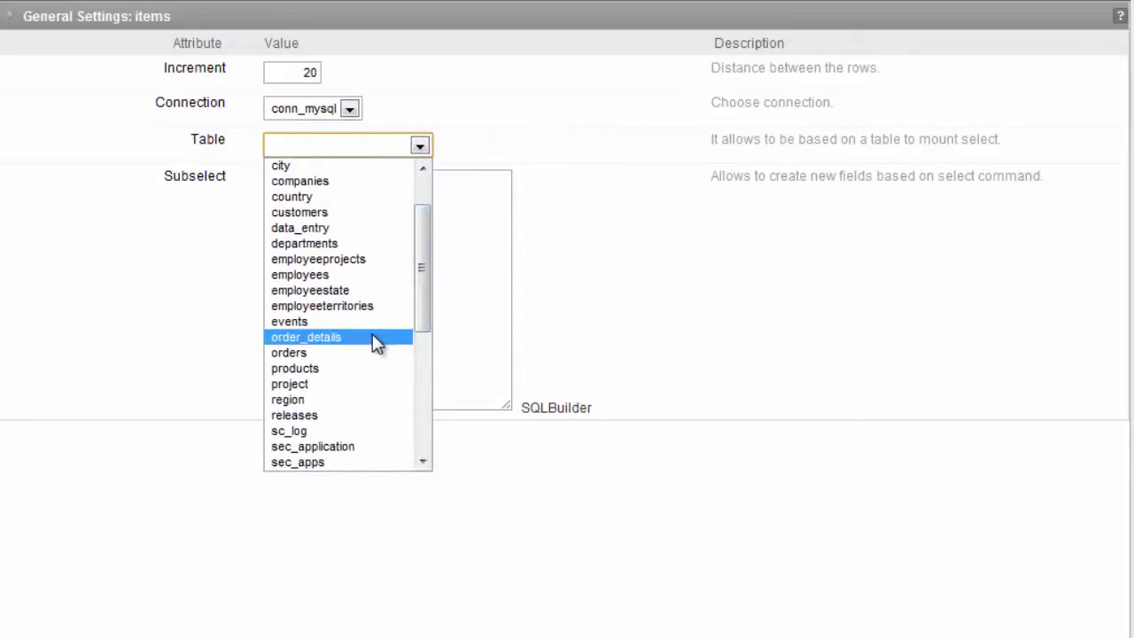
left_click(372, 337)
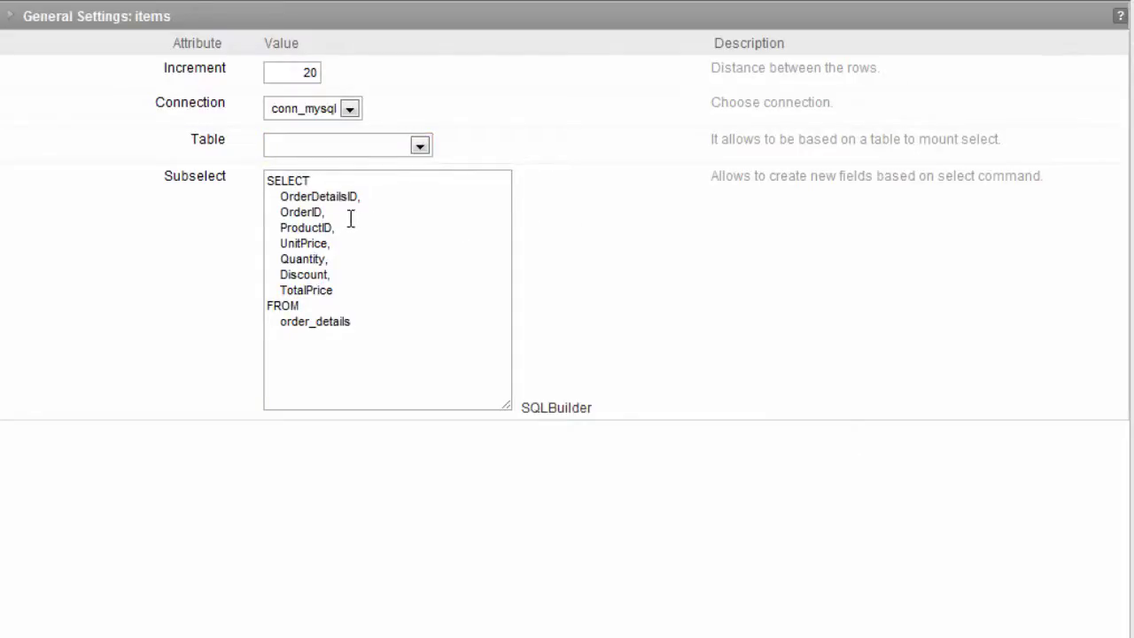
Step: Remove the OrderDetailsID, OrderID and Discount columns from the items subselect query
left_click_drag(326, 212, 258, 197)
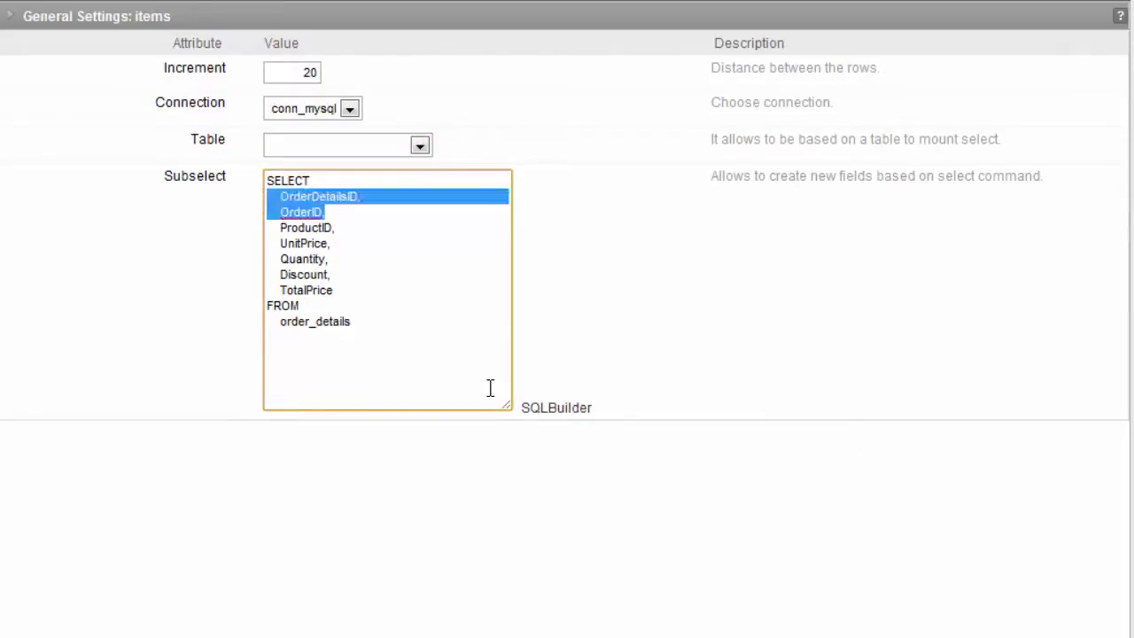
key("BackSpace")
key("BackSpace")
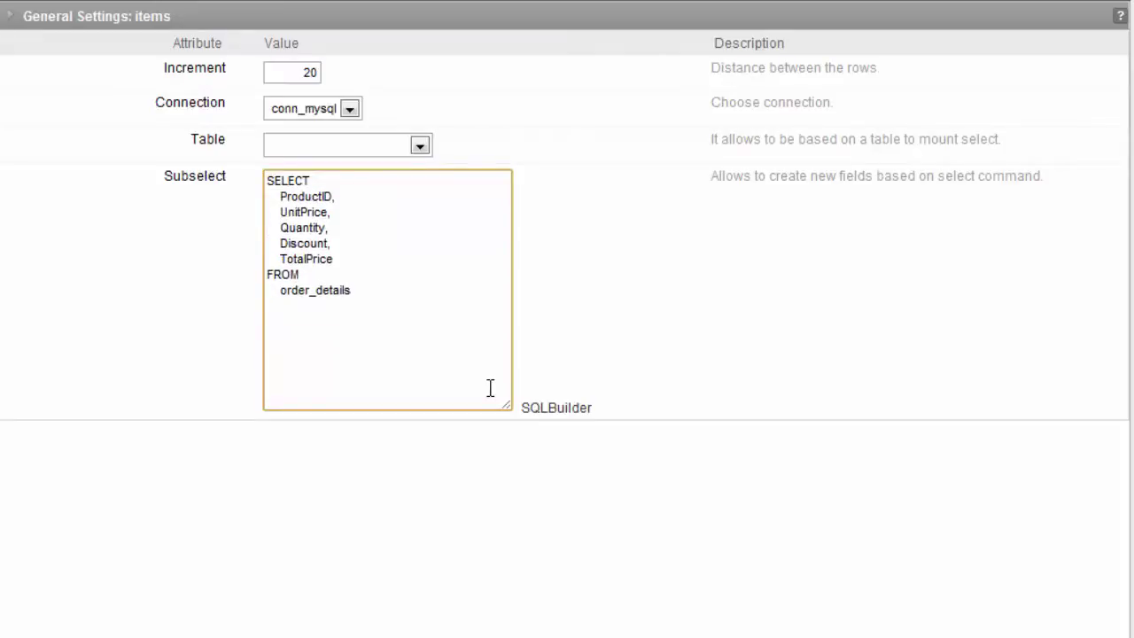
key("Down")
key("shift+End")
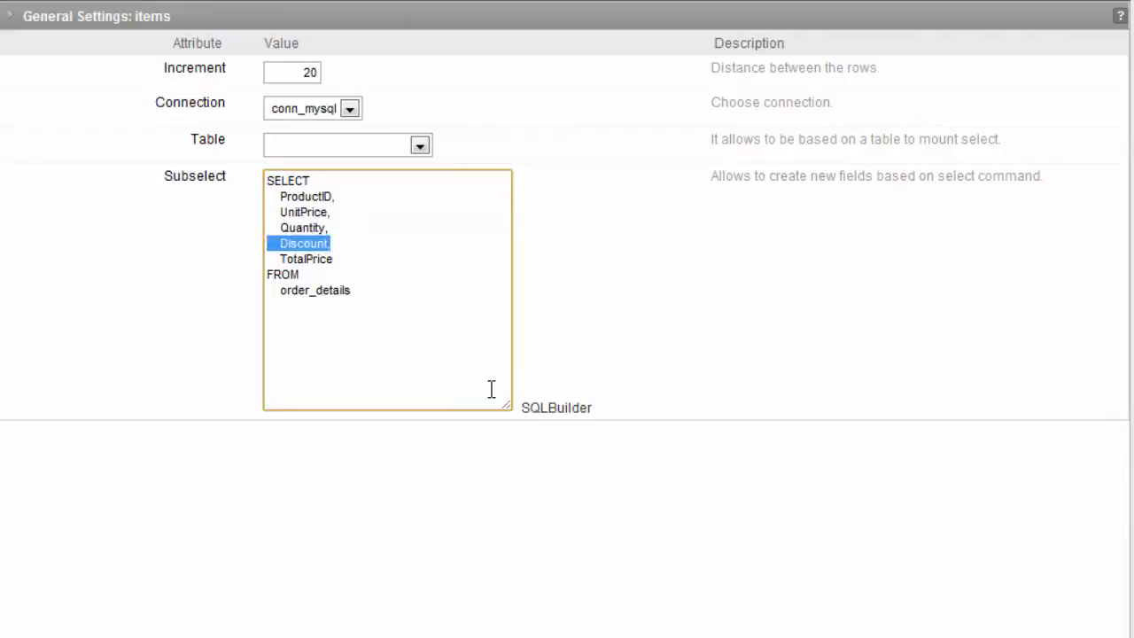
key("BackSpace")
key("BackSpace")
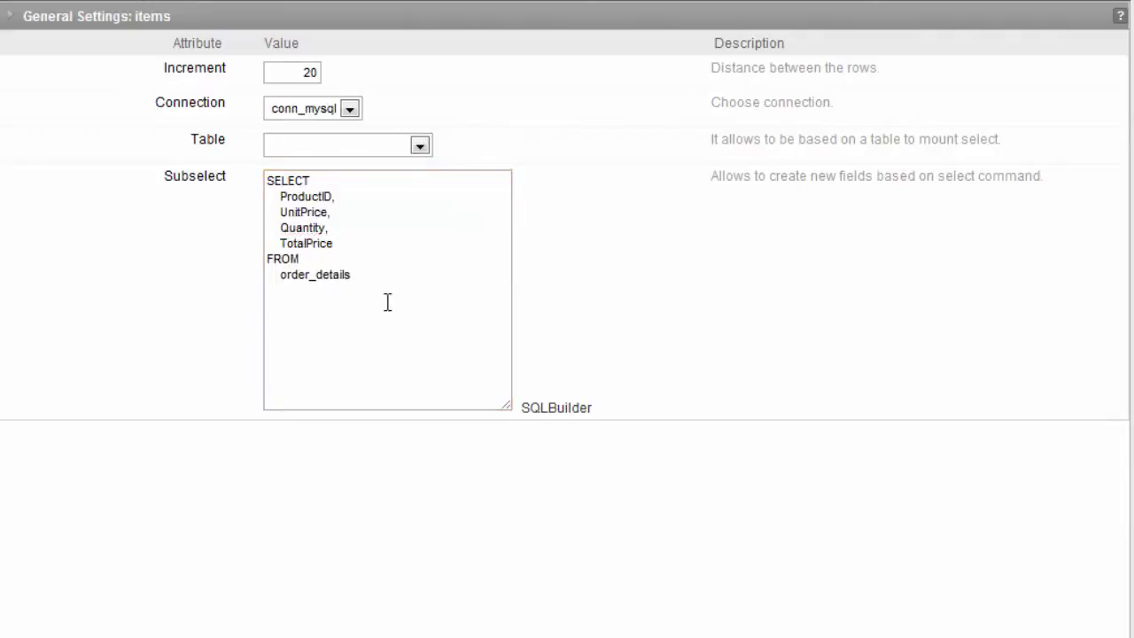
Step: Add the clause WHERE OrderID = {OrderID} to the items subselect and save it while opening the PDF layout interface
left_click(382, 279)
key("Return")
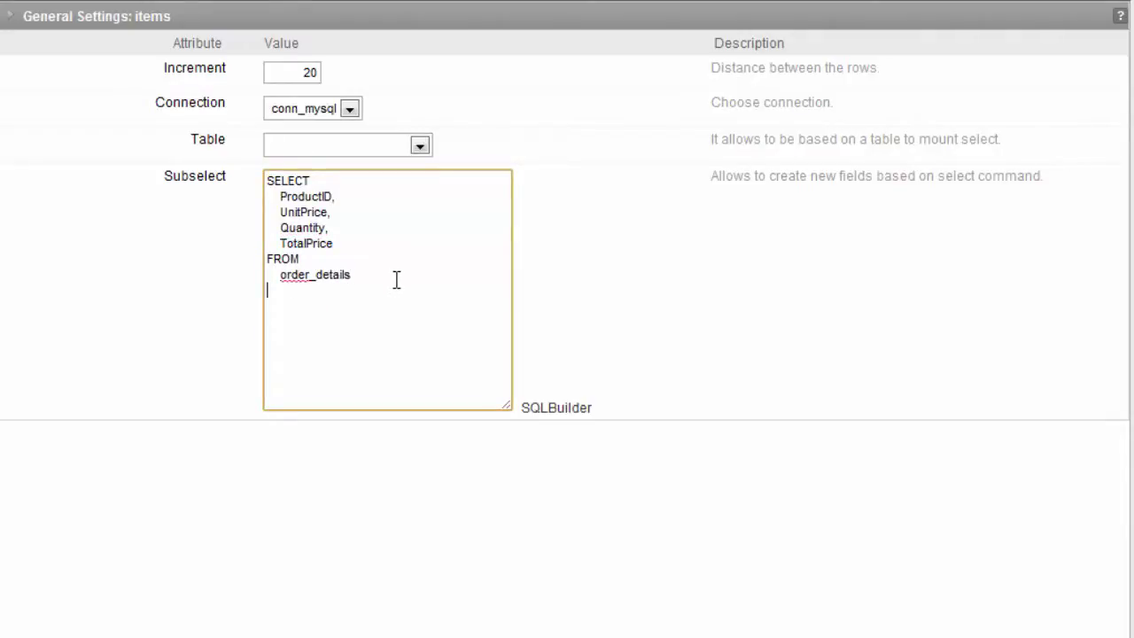
type("WHERE")
key("Return")
type("Order")
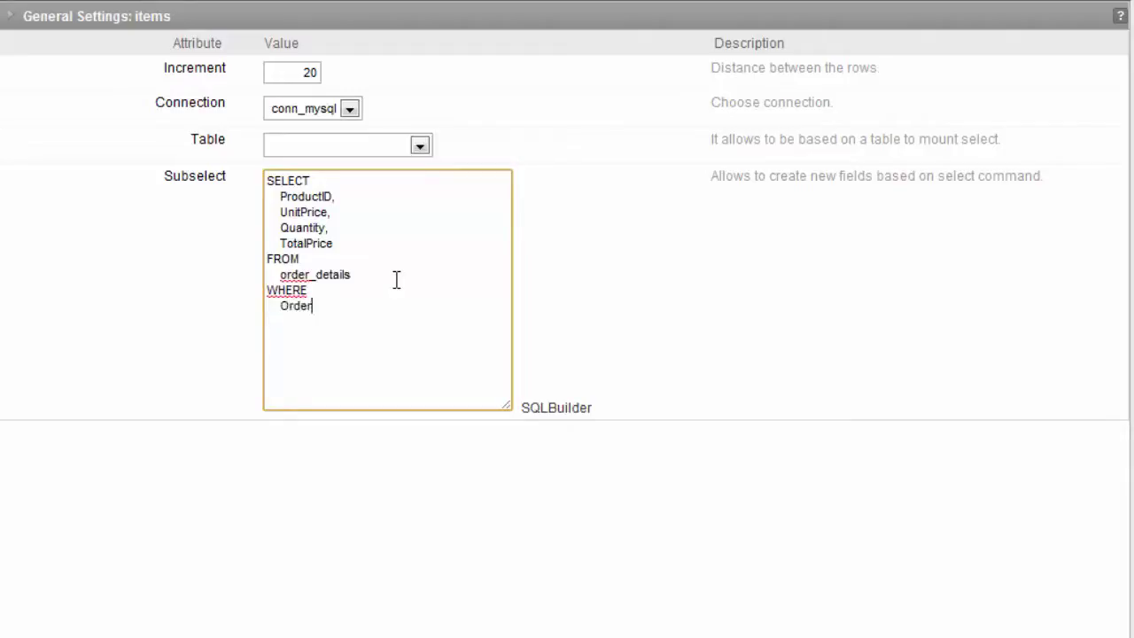
type("ID = {OrderID")
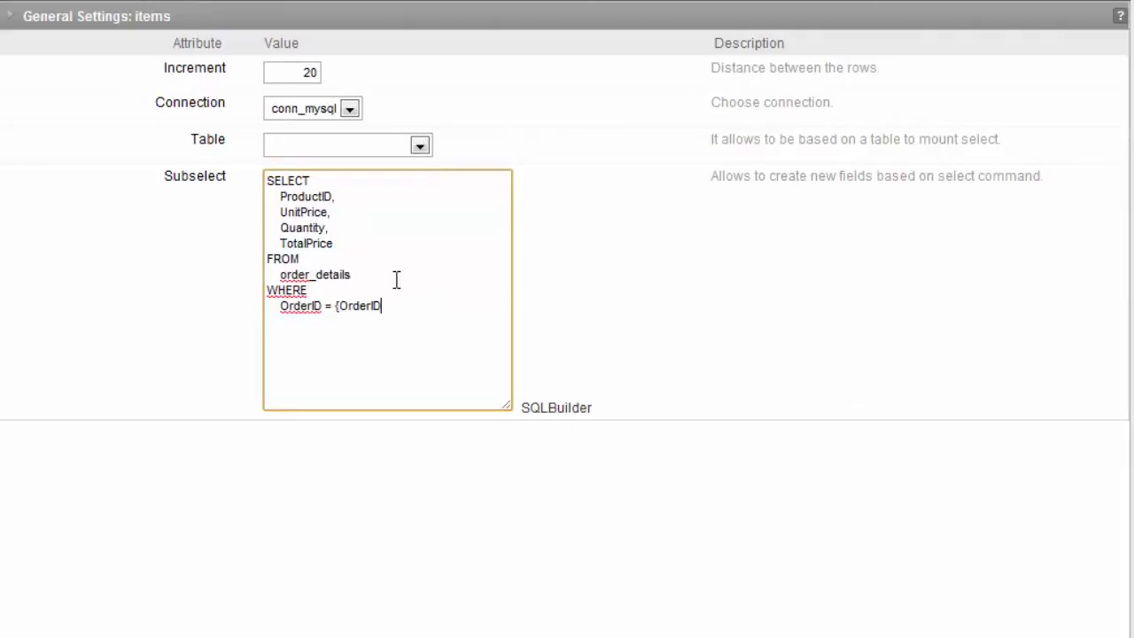
type("}")
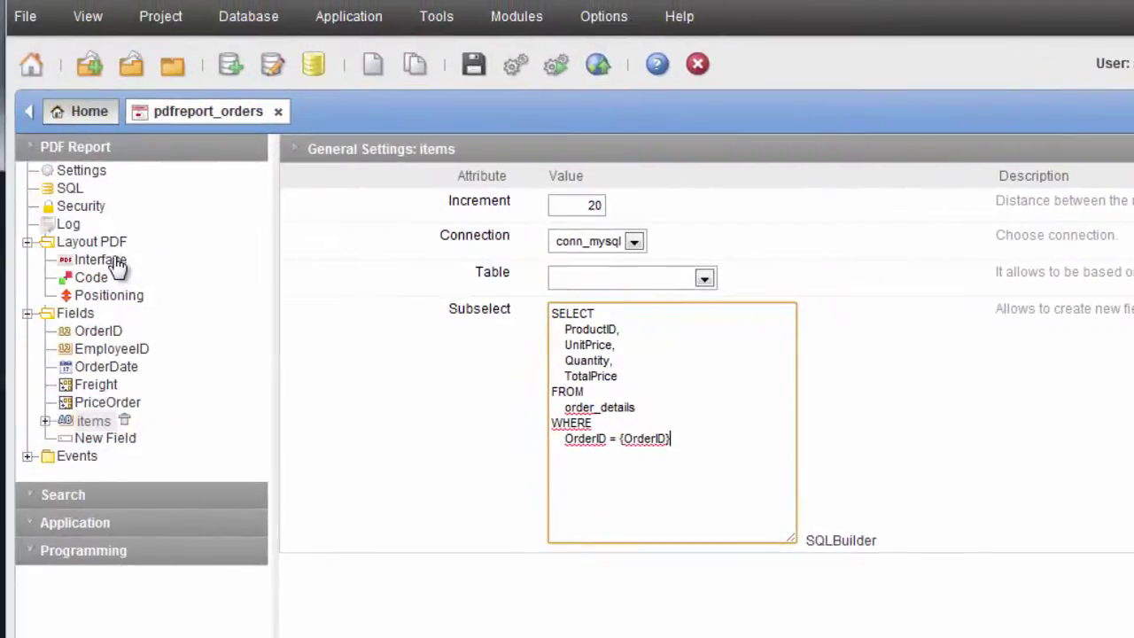
left_click(115, 262)
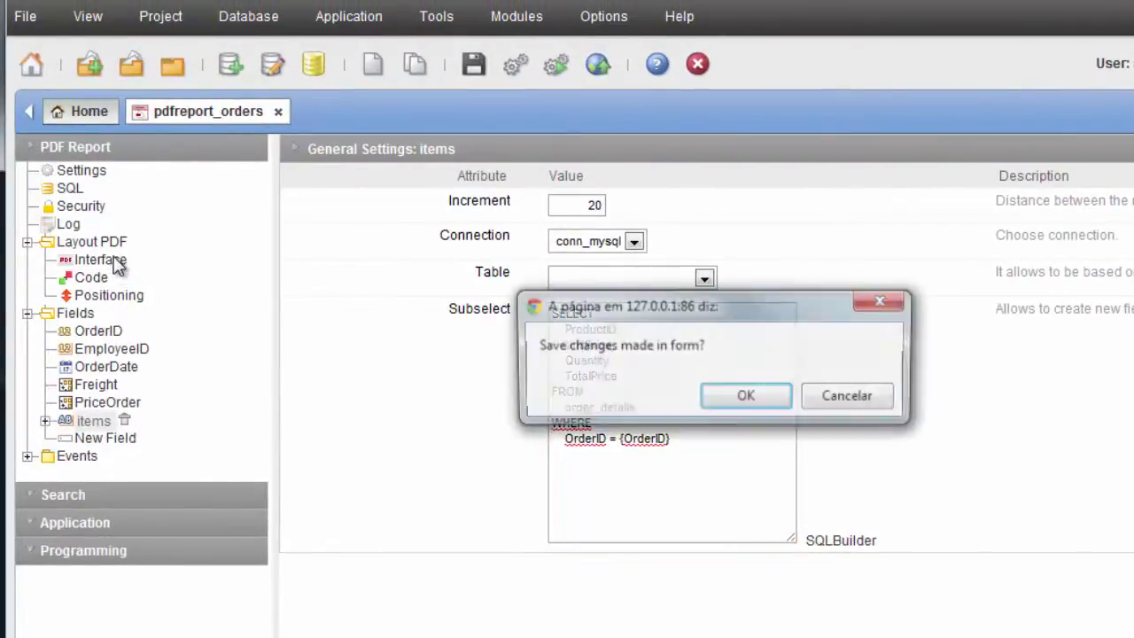
left_click(739, 401)
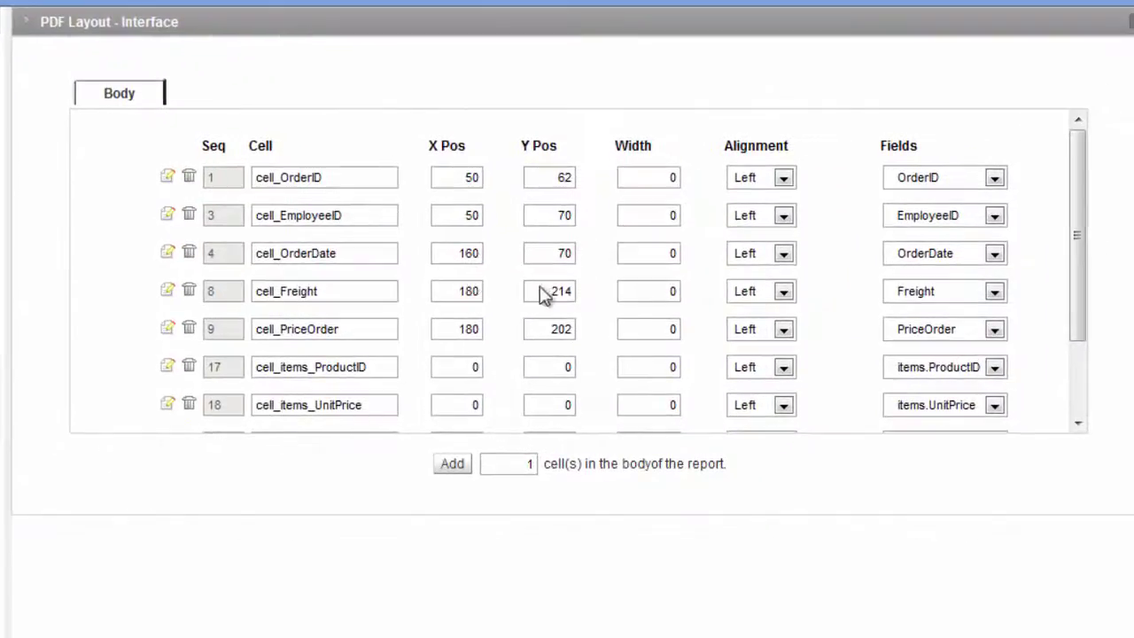
Step: Position the items cells at Y 100, with X 15 for ProductID, 140 for UnitPrice, 100 for Quantity and 180 for TotalPrice
left_click_drag(1081, 301, 1089, 377)
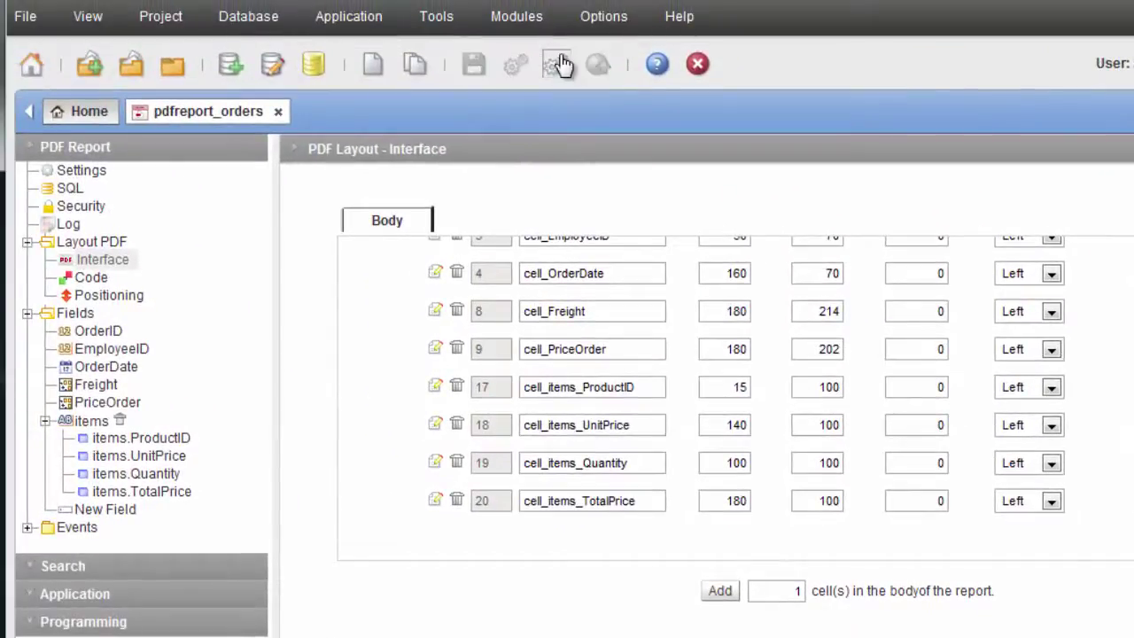
Step: Run the report, search for one order by its Order_ID_Static value and review the generated invoice's item rows and totals
left_click(561, 64)
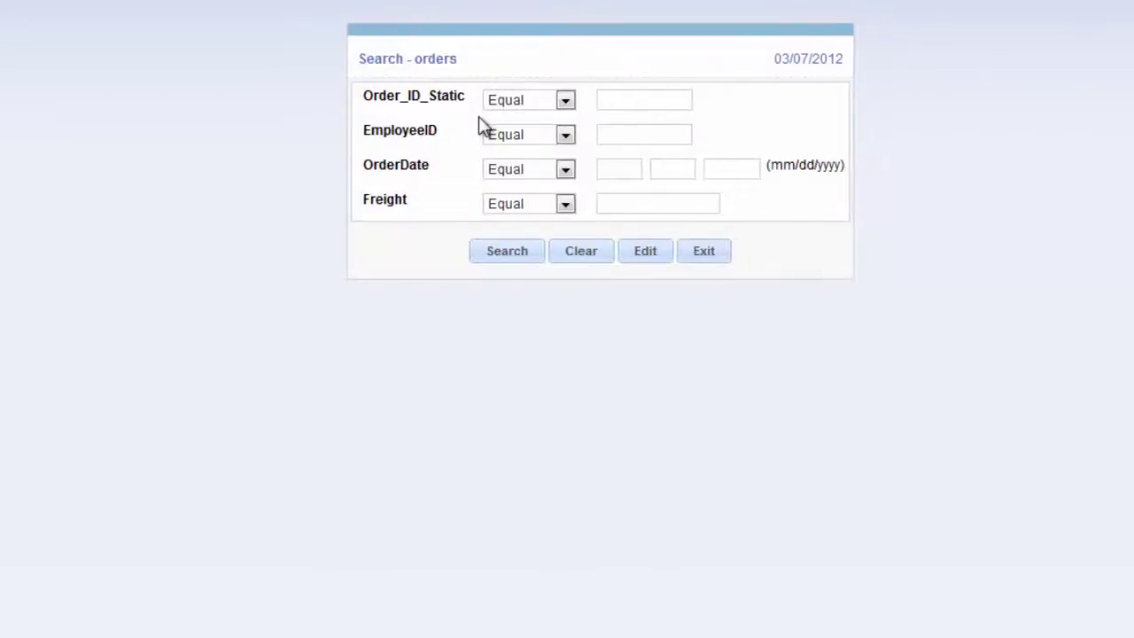
left_click(602, 98)
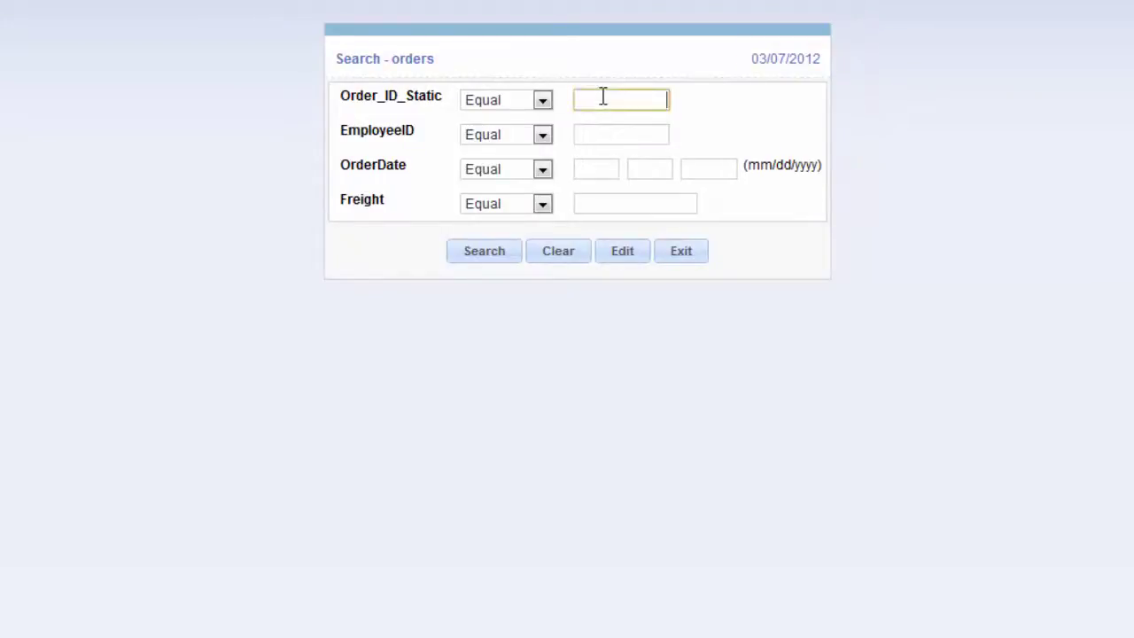
type("10,254")
left_click(490, 248)
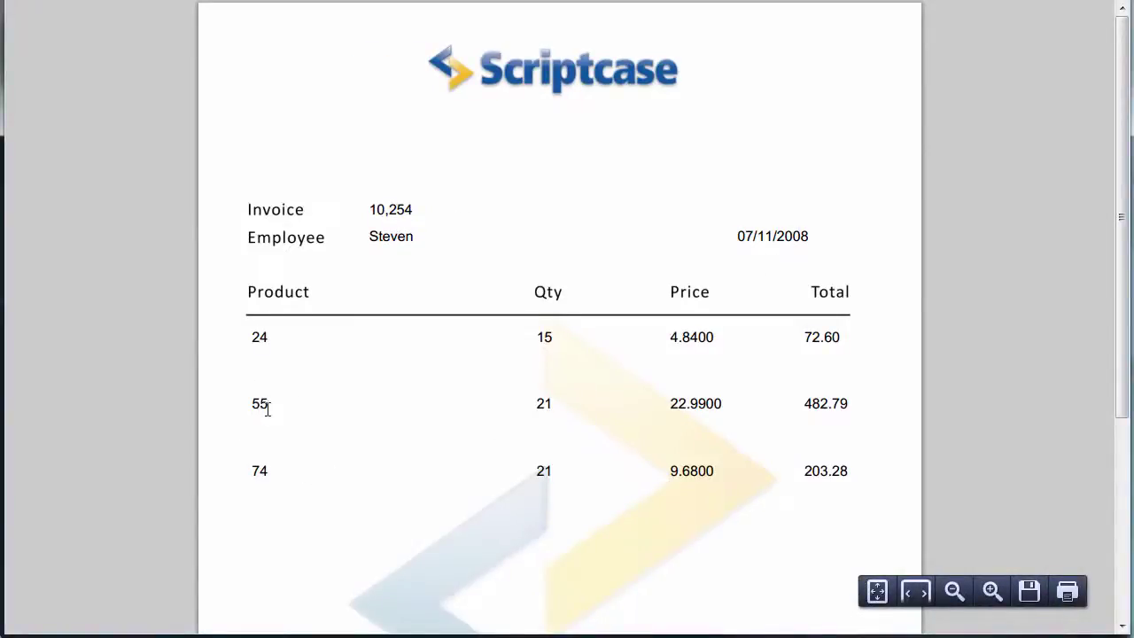
scroll(289, 392, "down", 3)
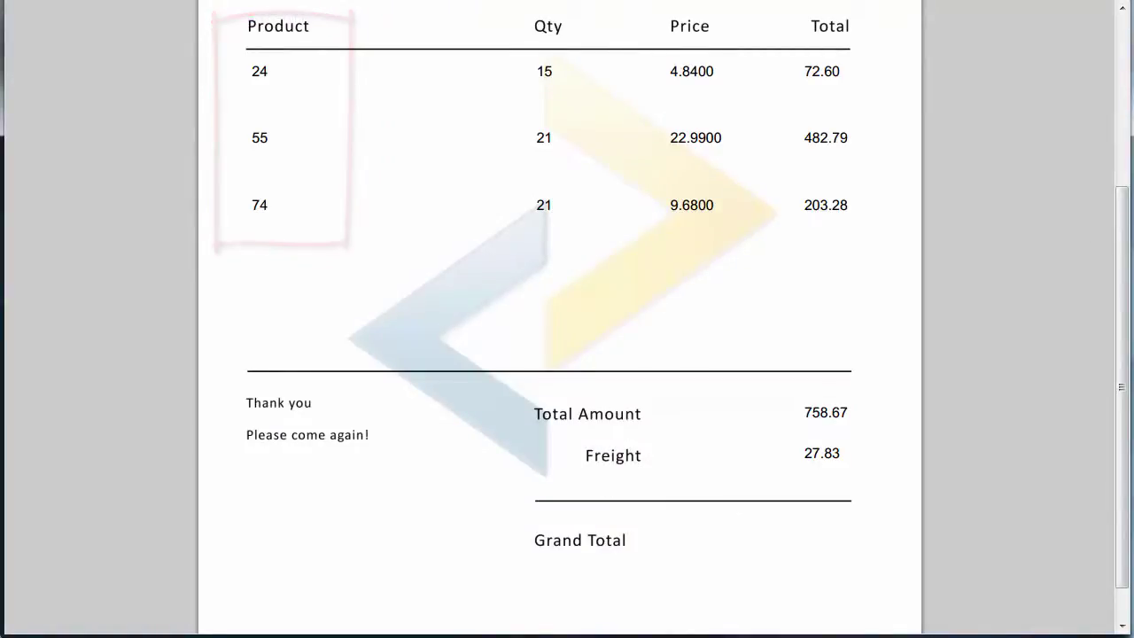
scroll(597, 484, "up", 1)
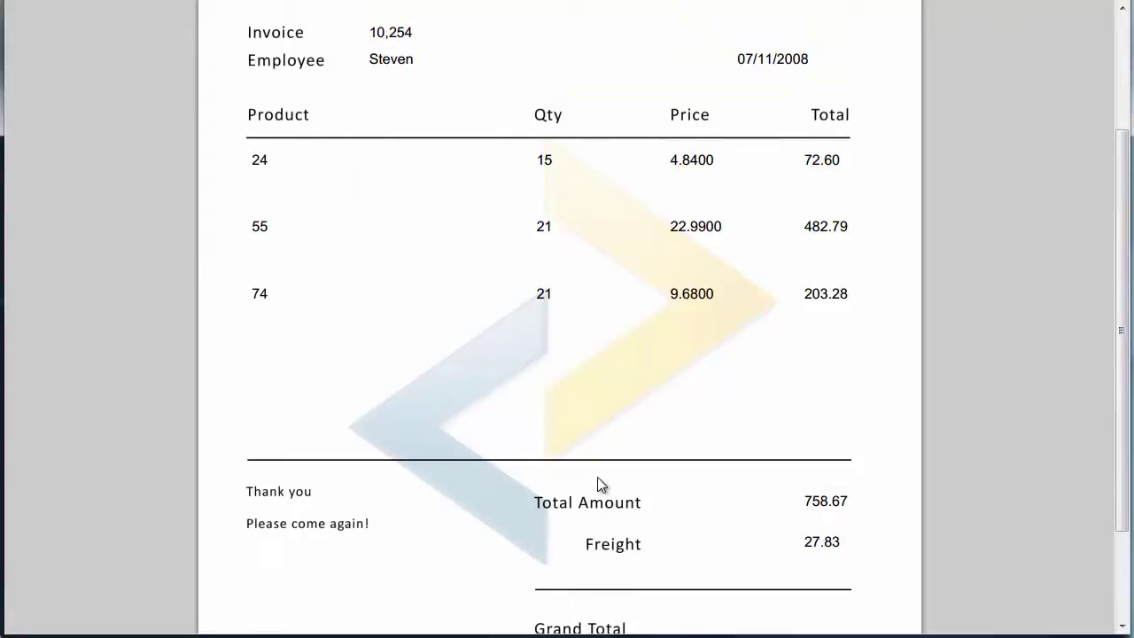
scroll(597, 484, "up", 1)
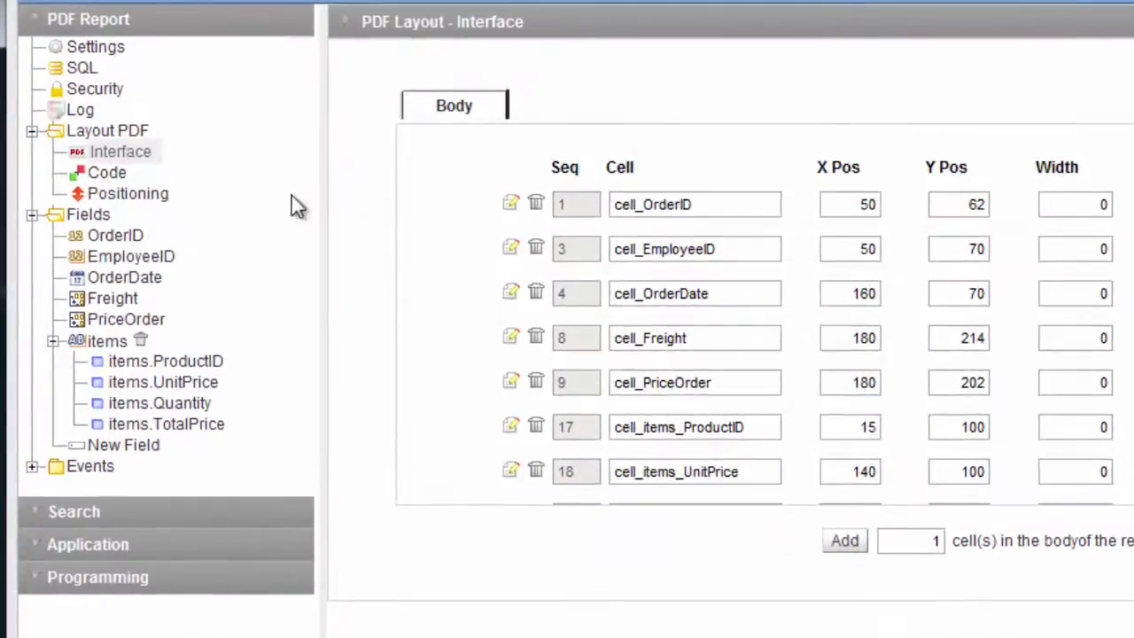
Step: Set the grid lookup method of items.ProductID to Automatic and open its select statement builder
left_click(211, 365)
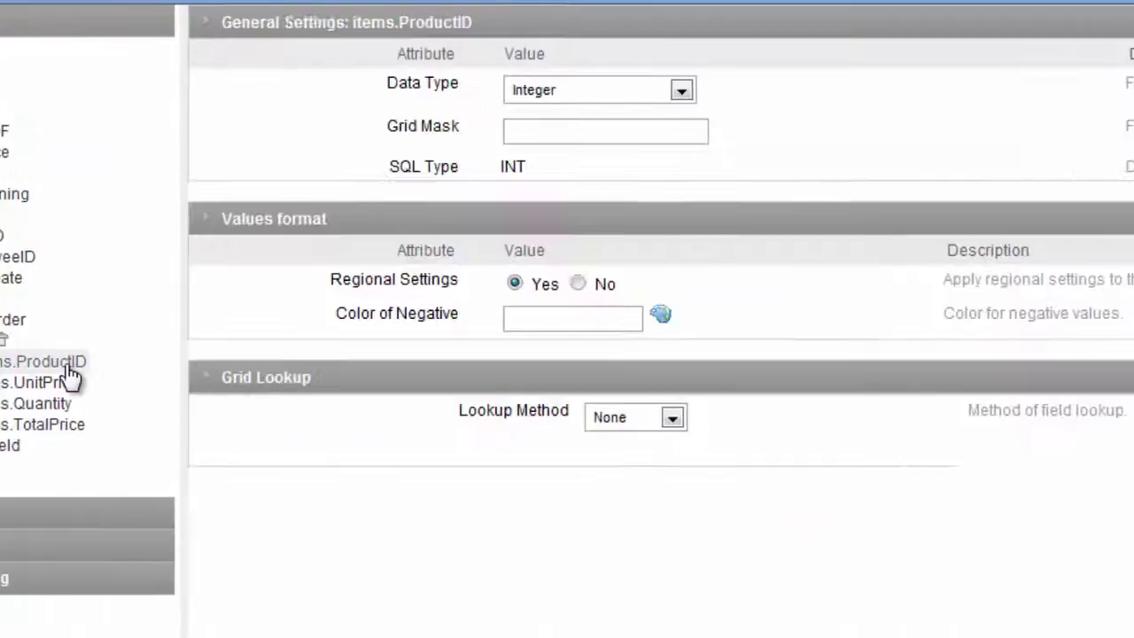
left_click(512, 418)
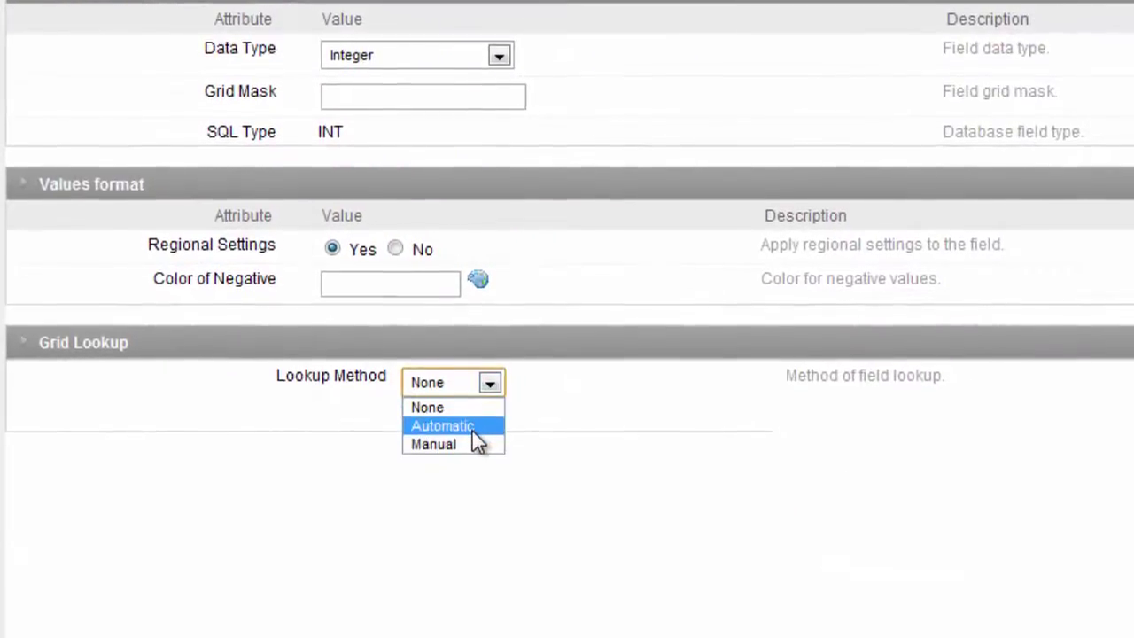
left_click(473, 430)
left_click(528, 408)
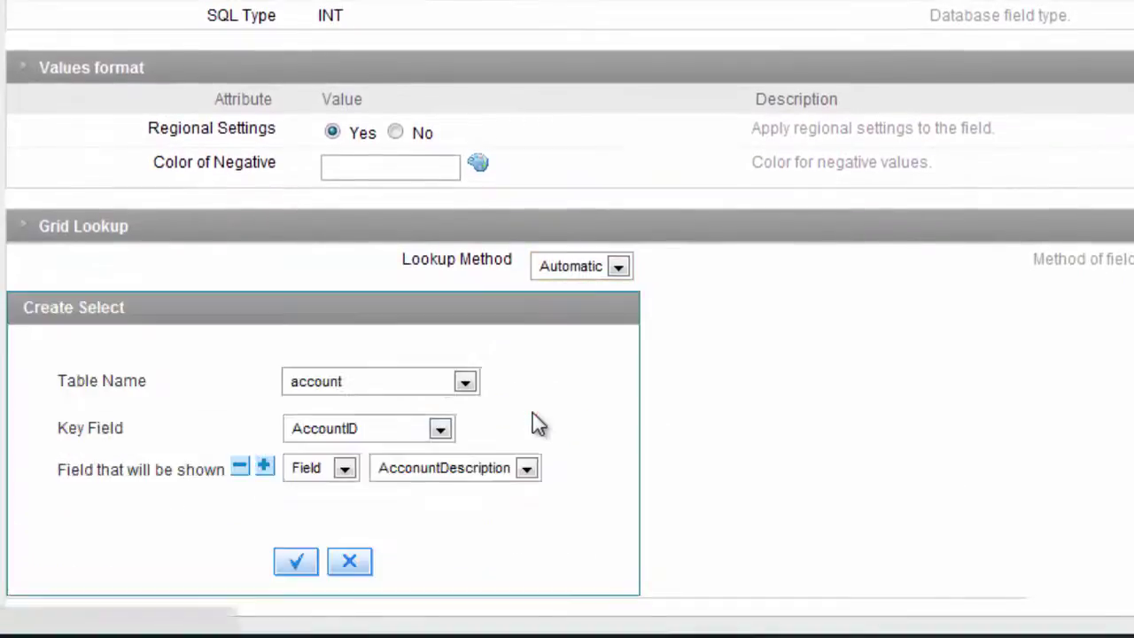
Step: Build the ProductID lookup from the products table, with ProductID as key field and ProductName as the field shown
left_click(470, 383)
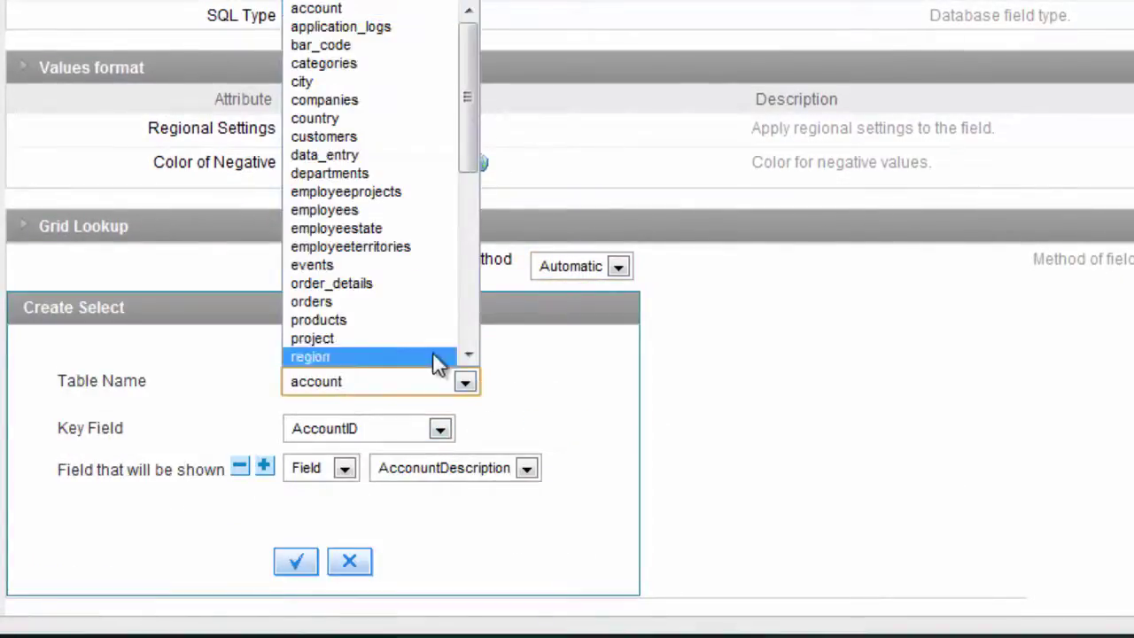
left_click(391, 322)
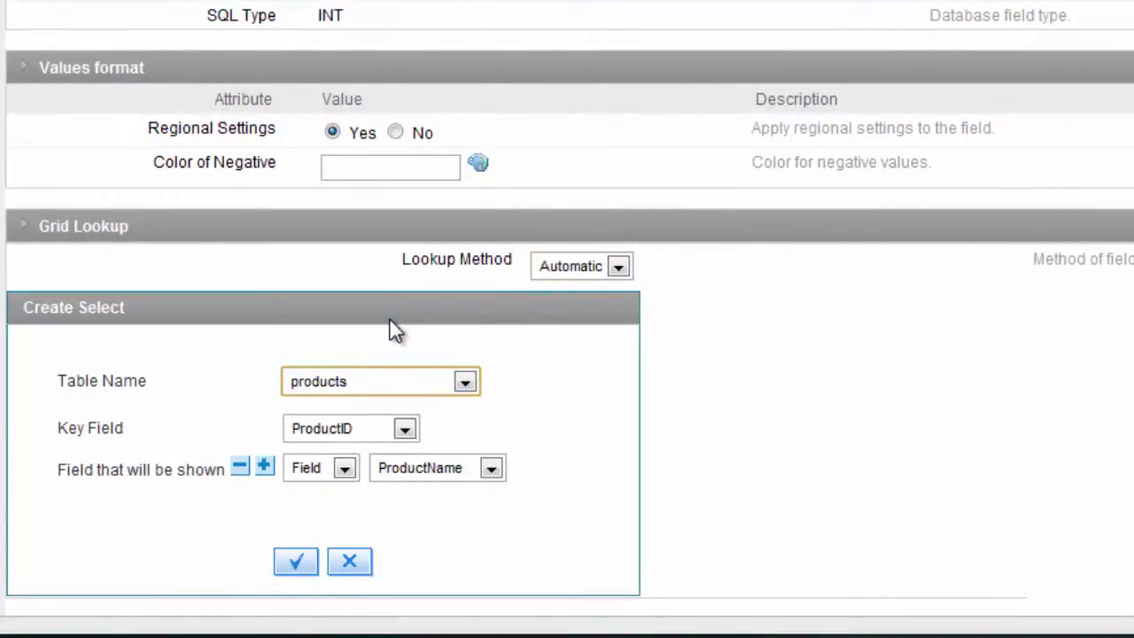
left_click(491, 468)
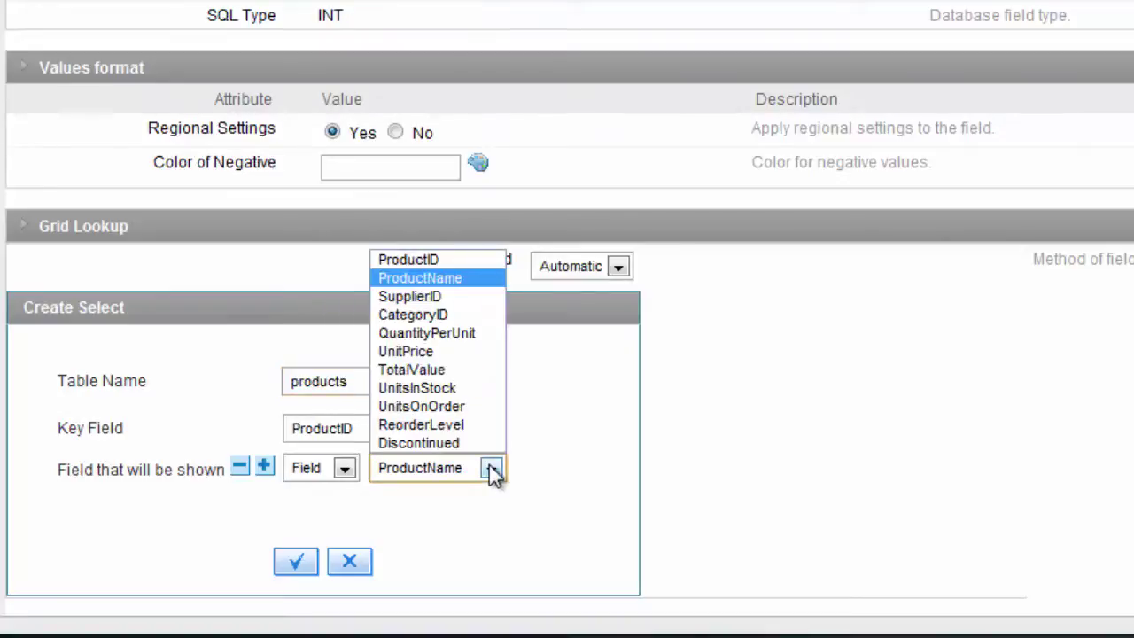
left_click(576, 462)
left_click(296, 562)
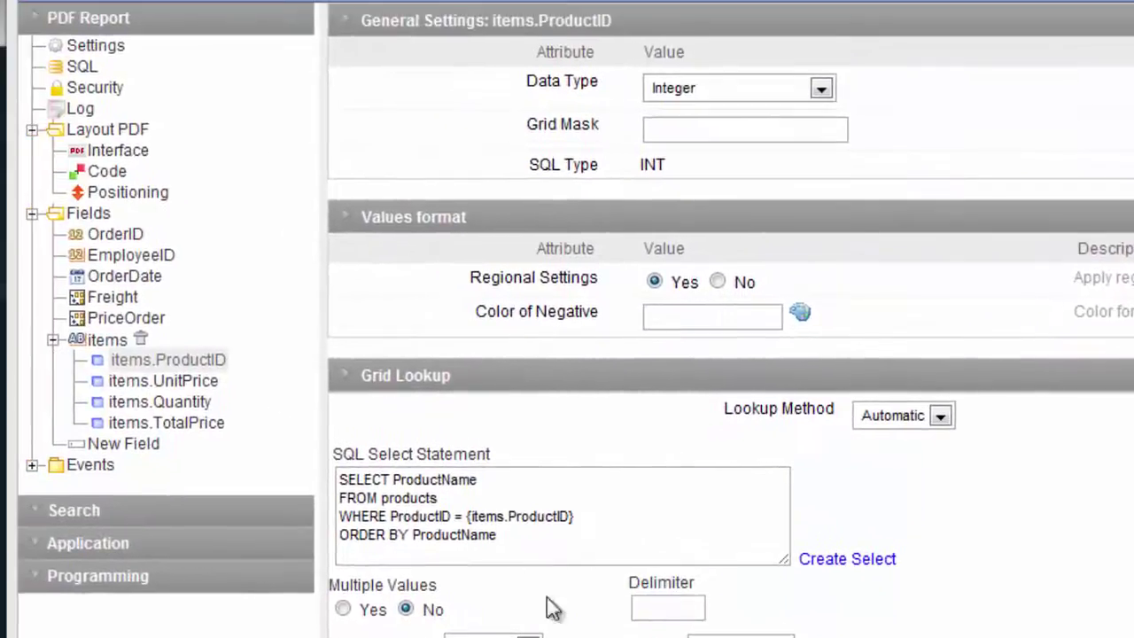
Step: Save the ProductID lookup, then set the decimal precision of items.UnitPrice to 2 and save that change
left_click(193, 382)
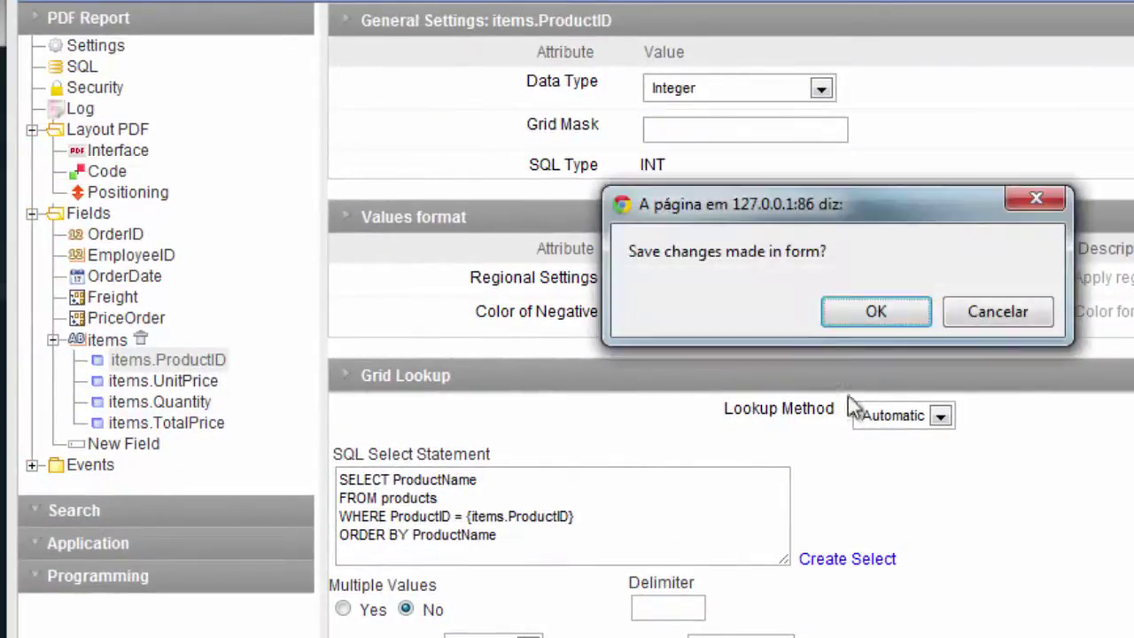
left_click(871, 310)
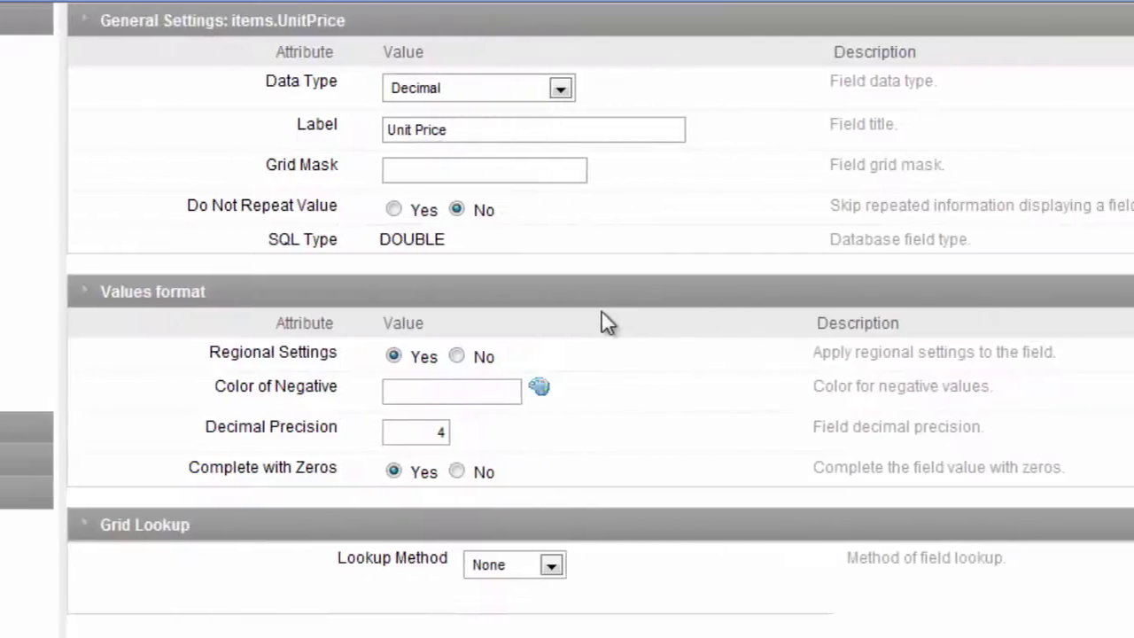
left_click_drag(365, 435, 399, 434)
type("2")
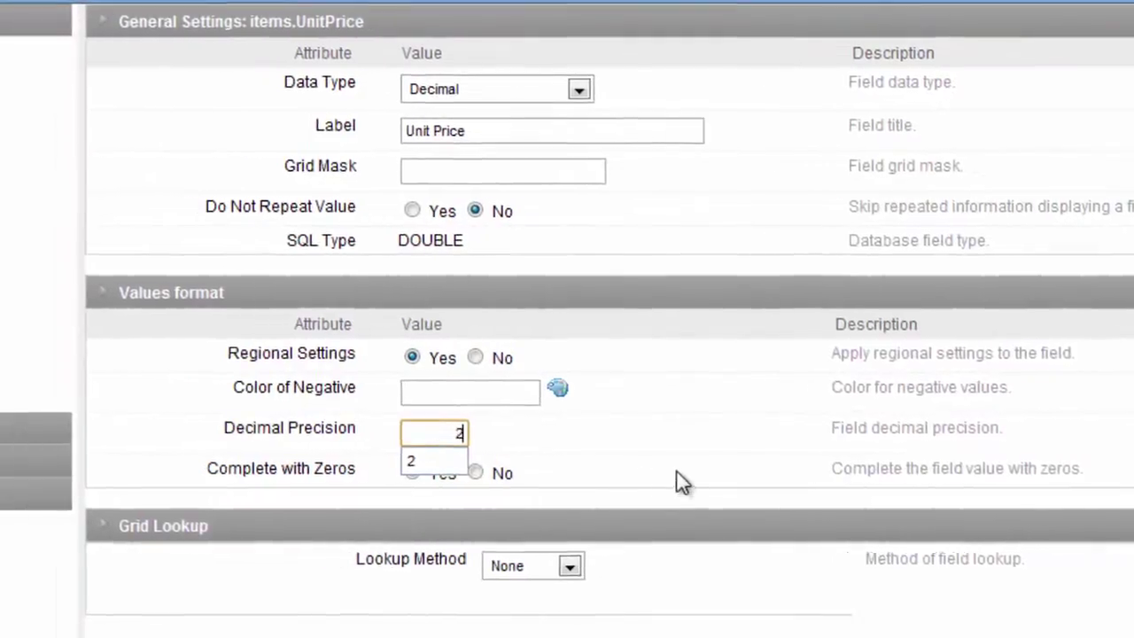
left_click(114, 370)
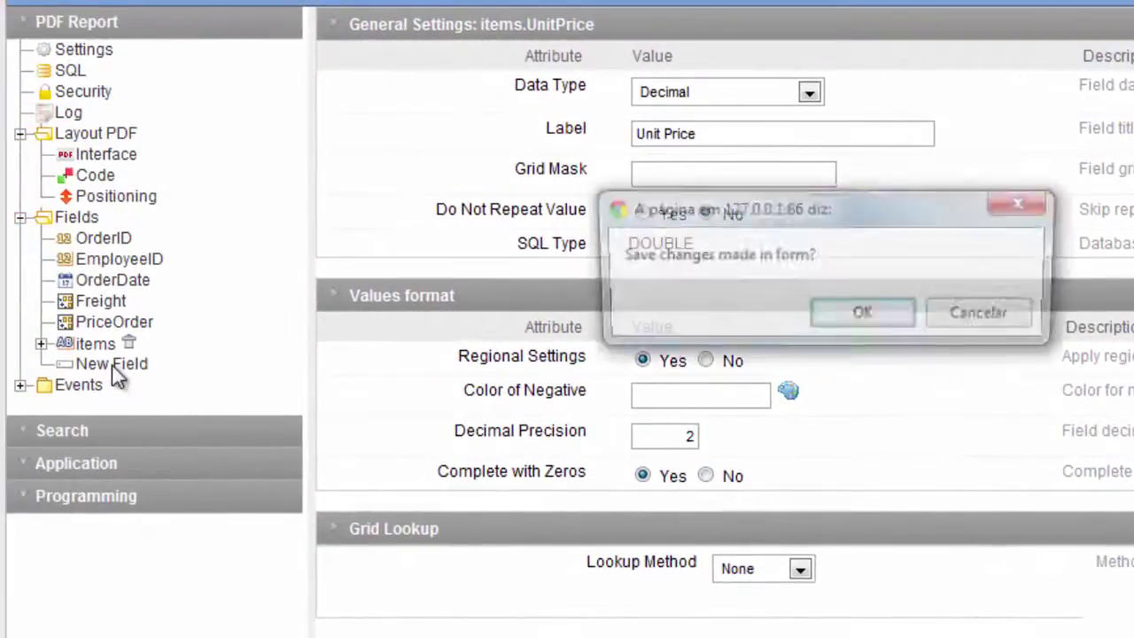
left_click(848, 325)
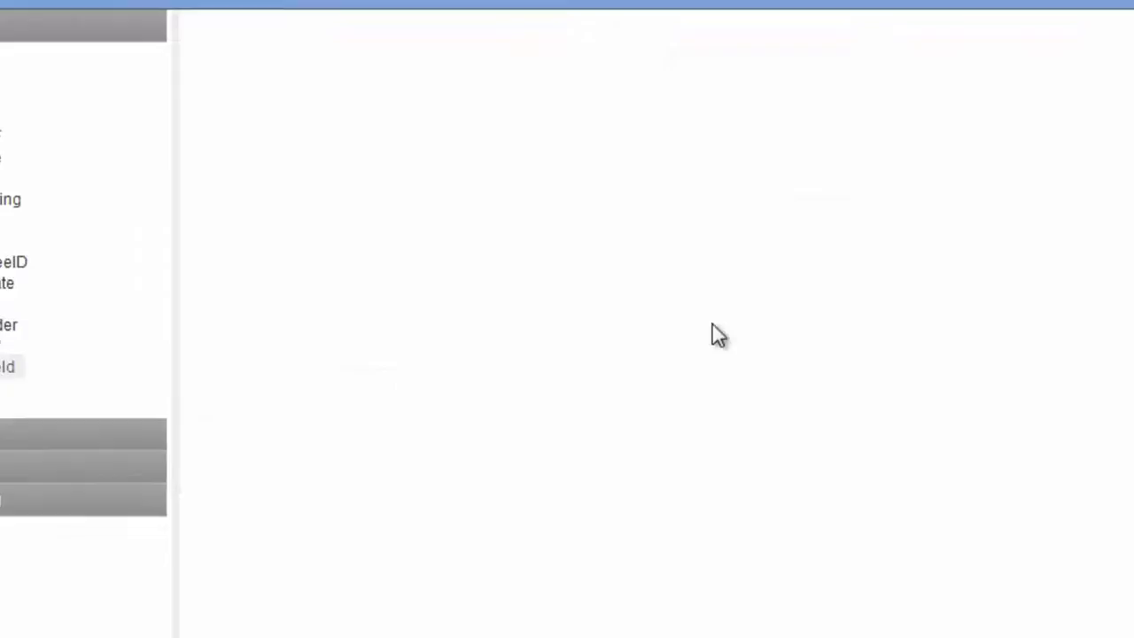
Step: Create a new field of type Currency named total
left_click(557, 276)
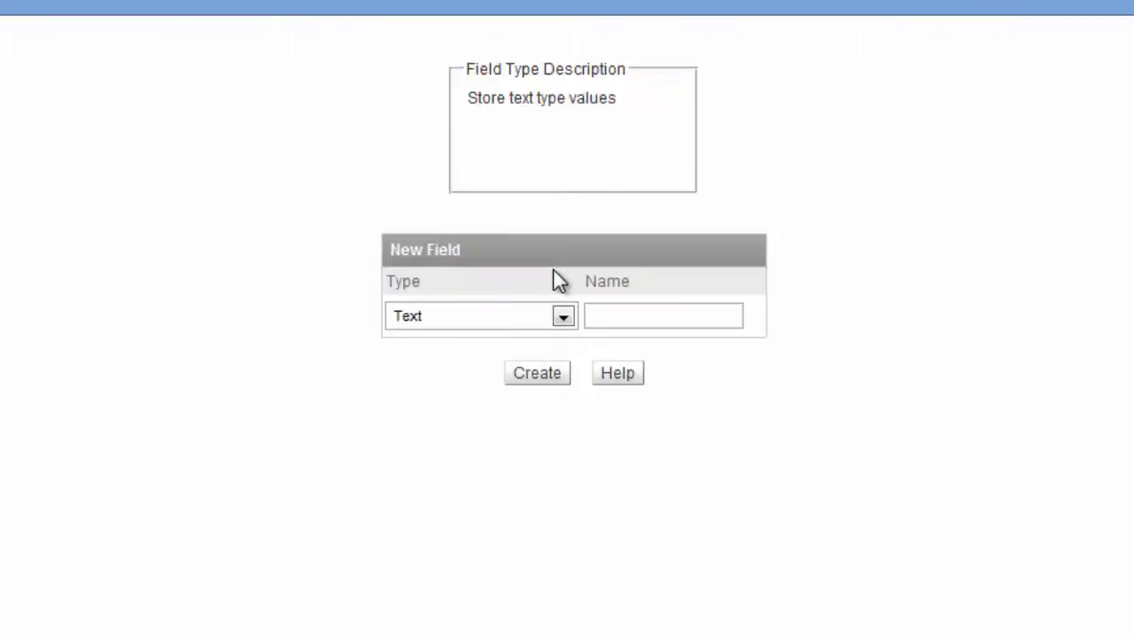
left_click(564, 317)
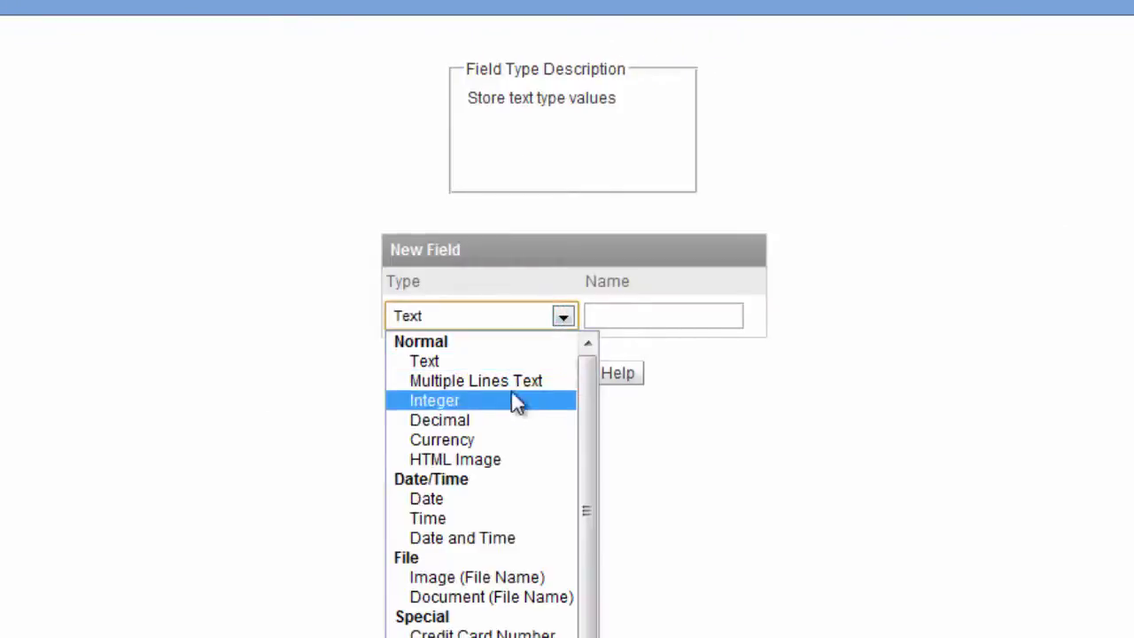
left_click(502, 440)
left_click(613, 315)
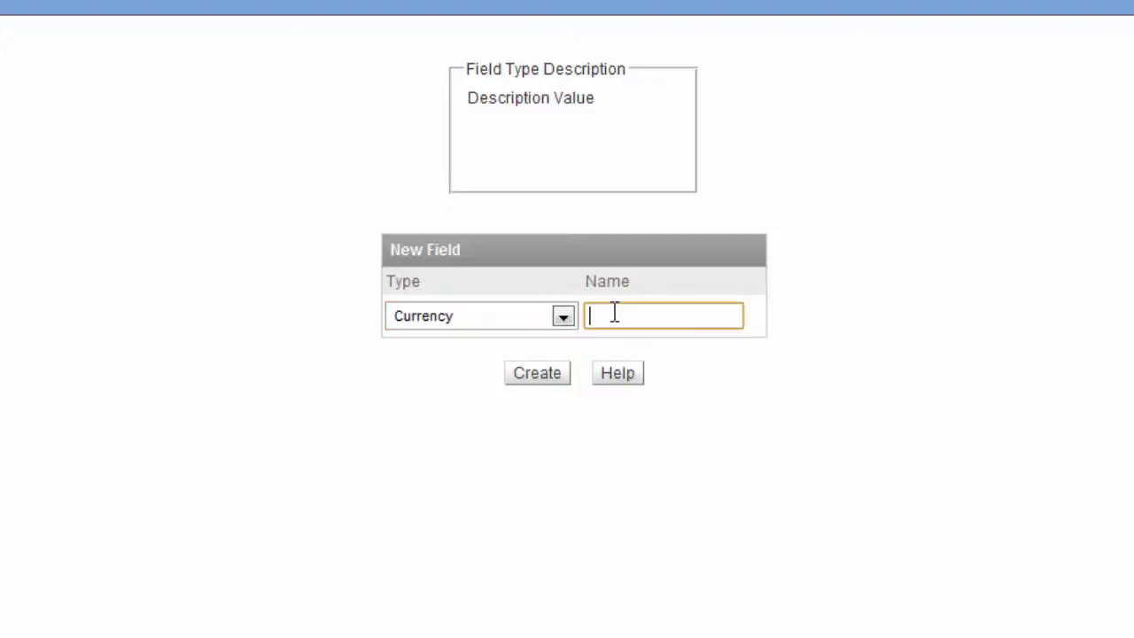
type("total")
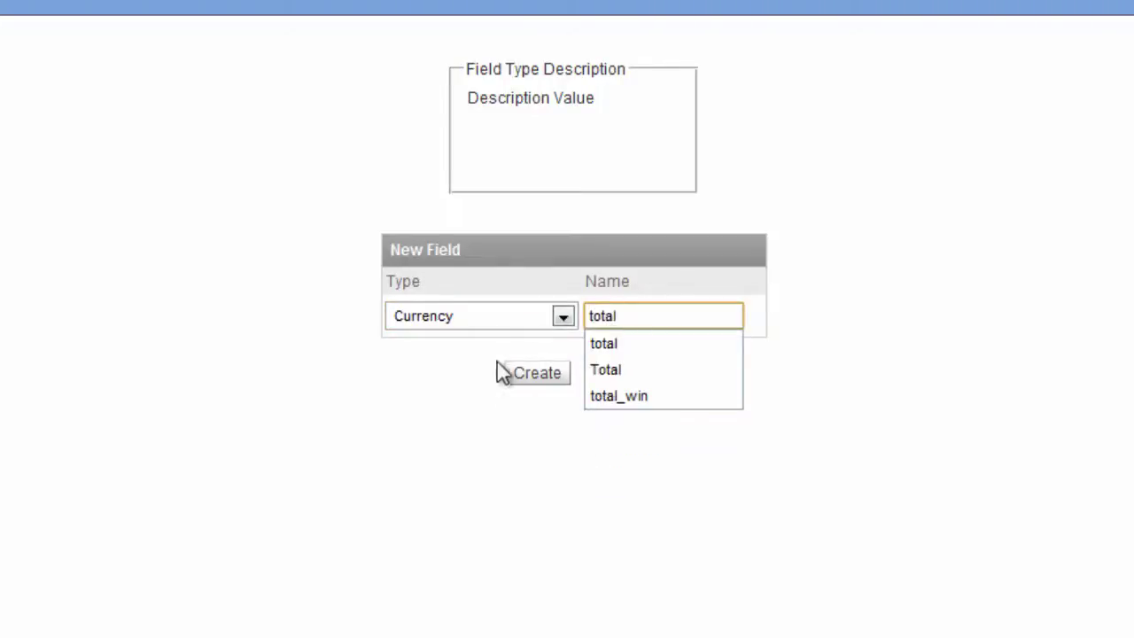
left_click(522, 383)
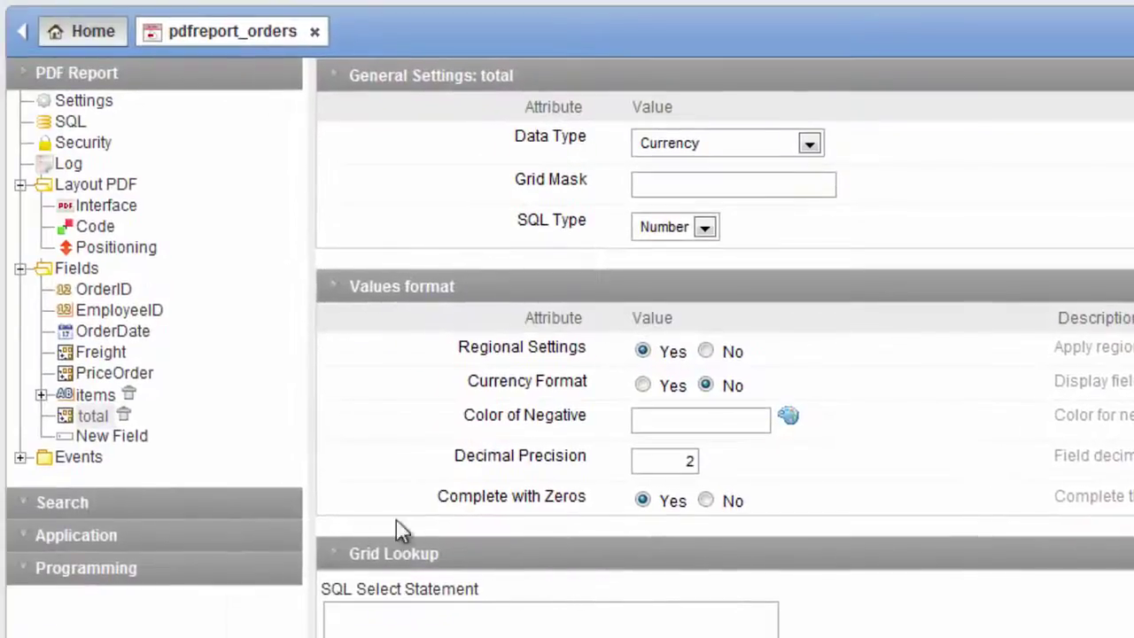
Step: Write {total} = {Freight} + {PriceOrder}; in the onRecord event and save it while opening the PDF layout interface
left_click(20, 457)
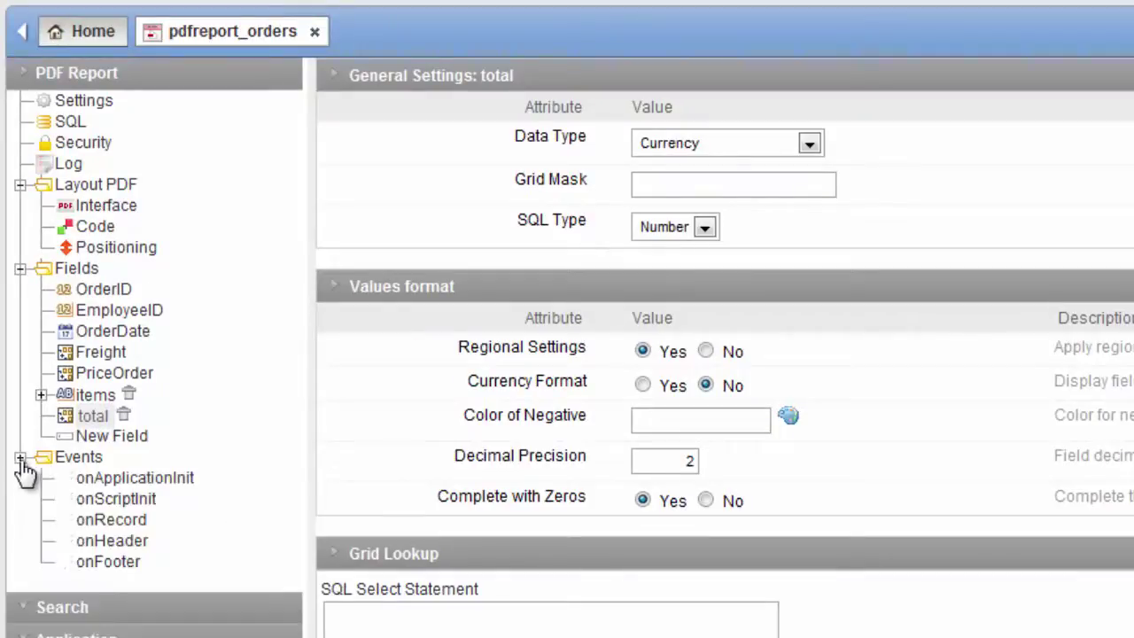
left_click(142, 522)
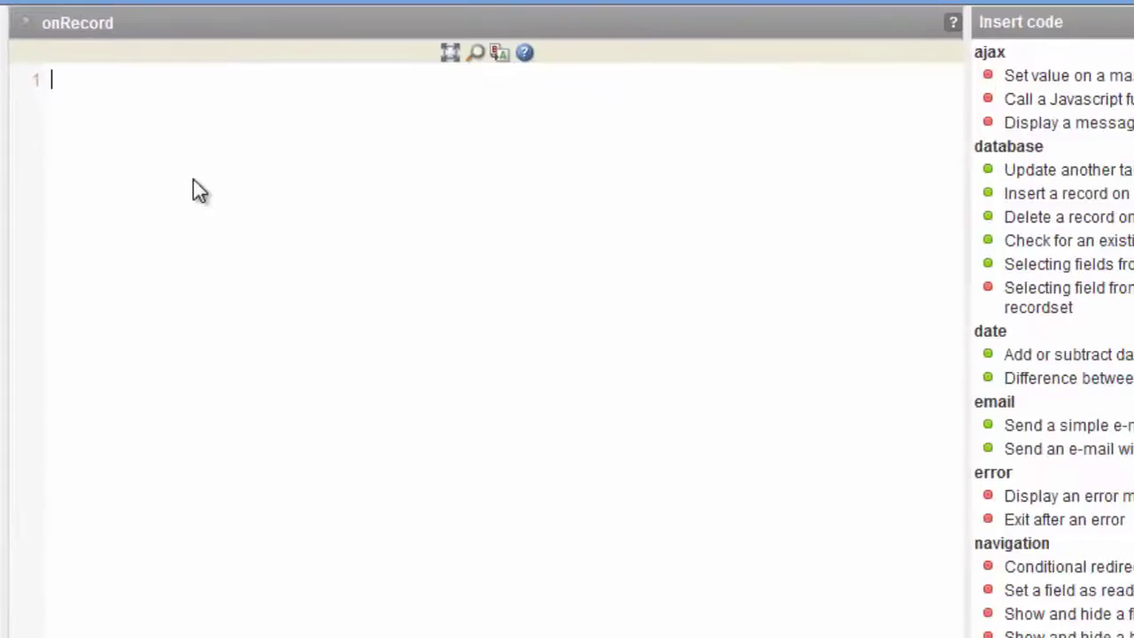
type("{total} =")
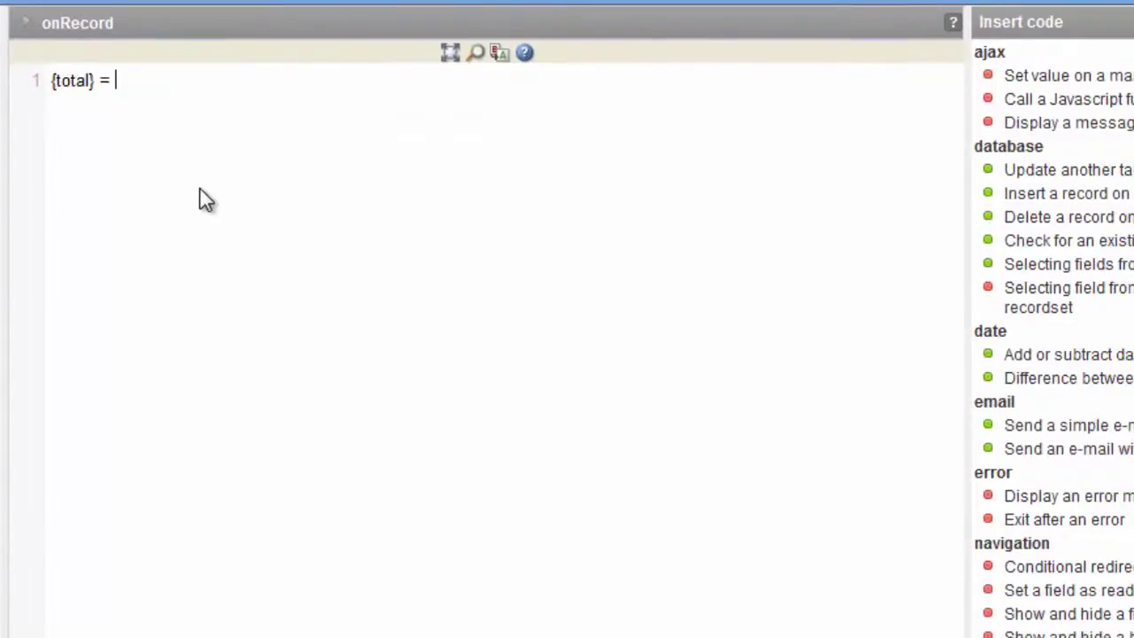
type(" {Freight")
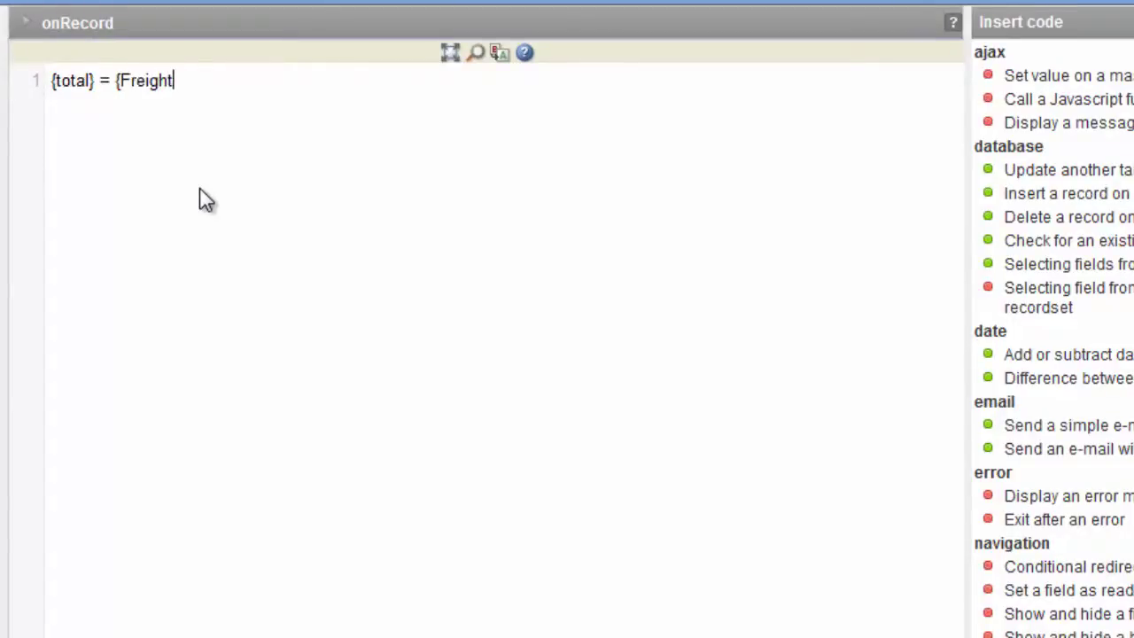
type("} + {")
type("PriceOrder}")
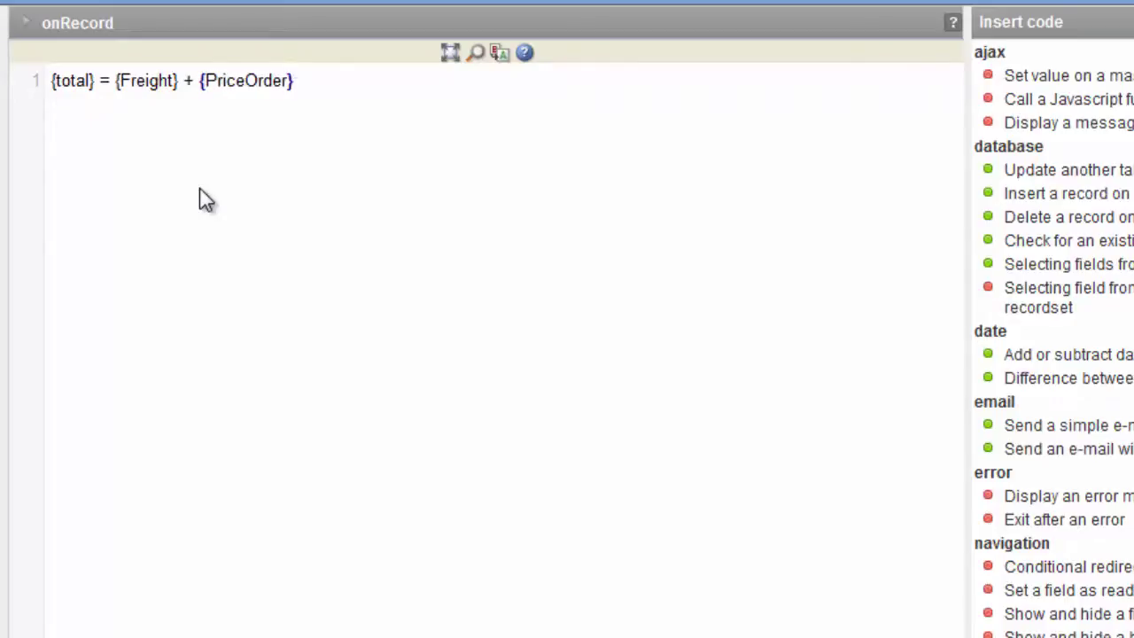
type(";")
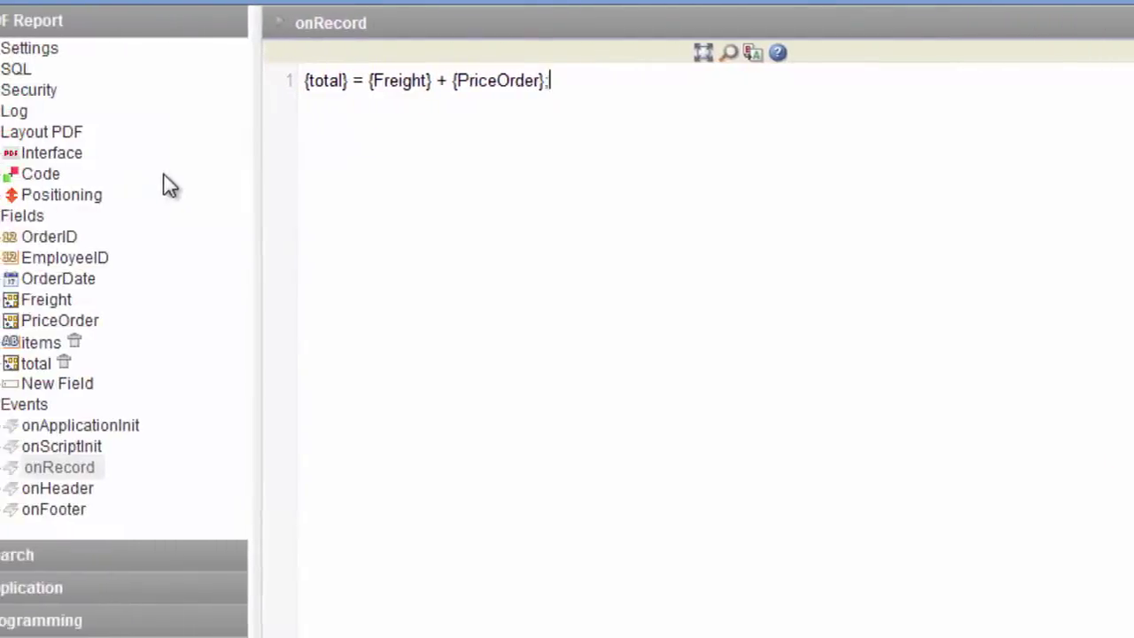
left_click(126, 162)
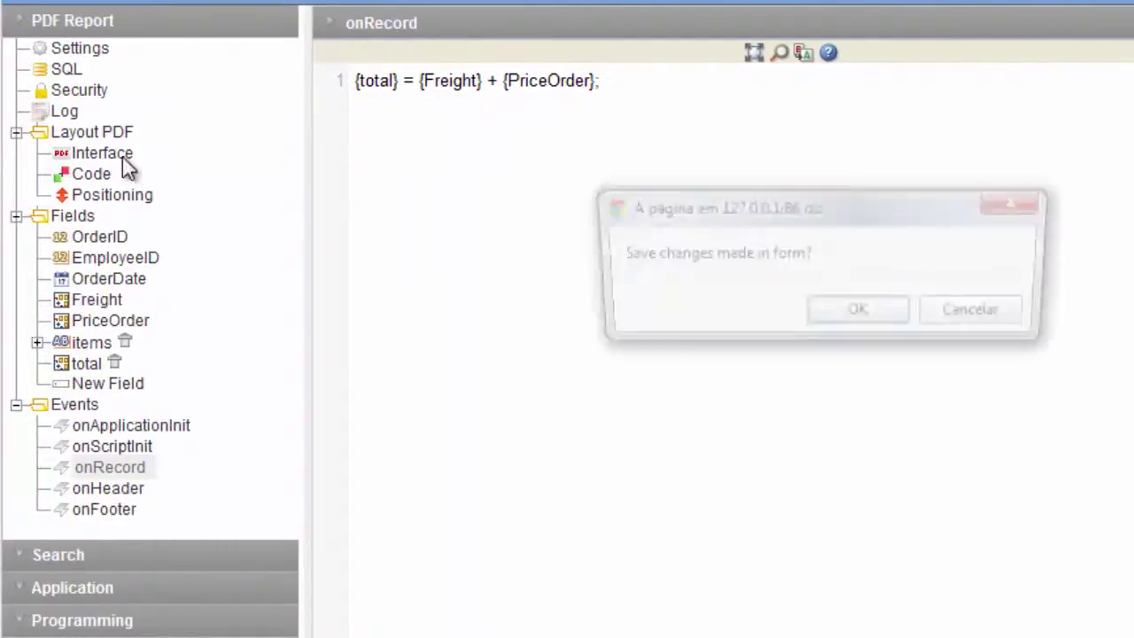
left_click(836, 312)
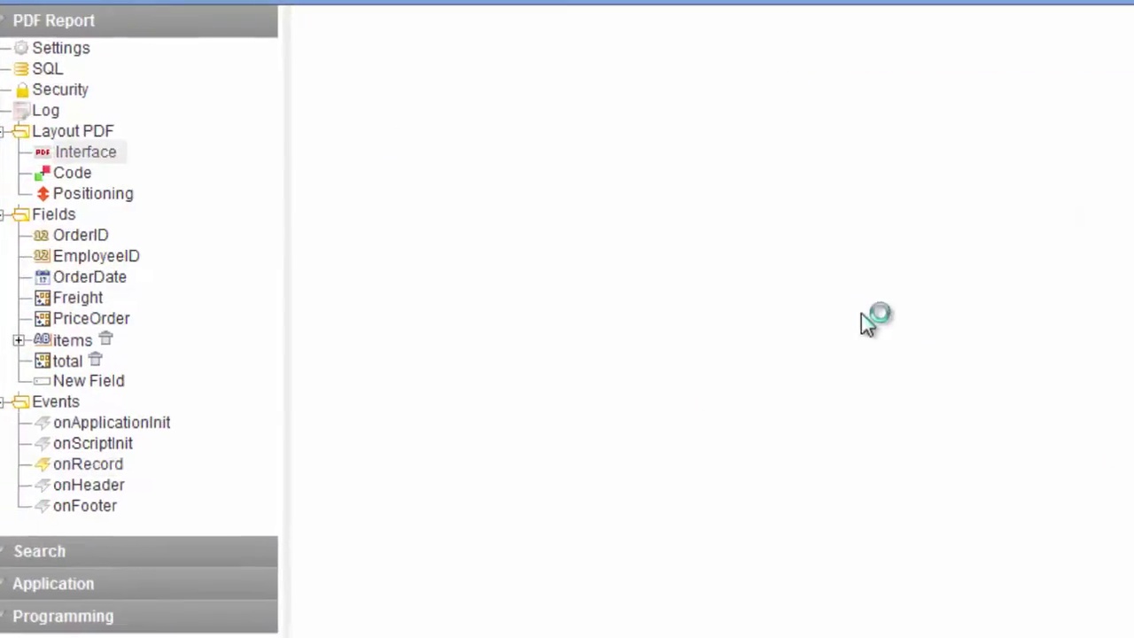
Step: Position cell_total at X 180 and Y 240 in the report body
scroll(441, 306, "down", 3)
scroll(440, 305, "down", 1)
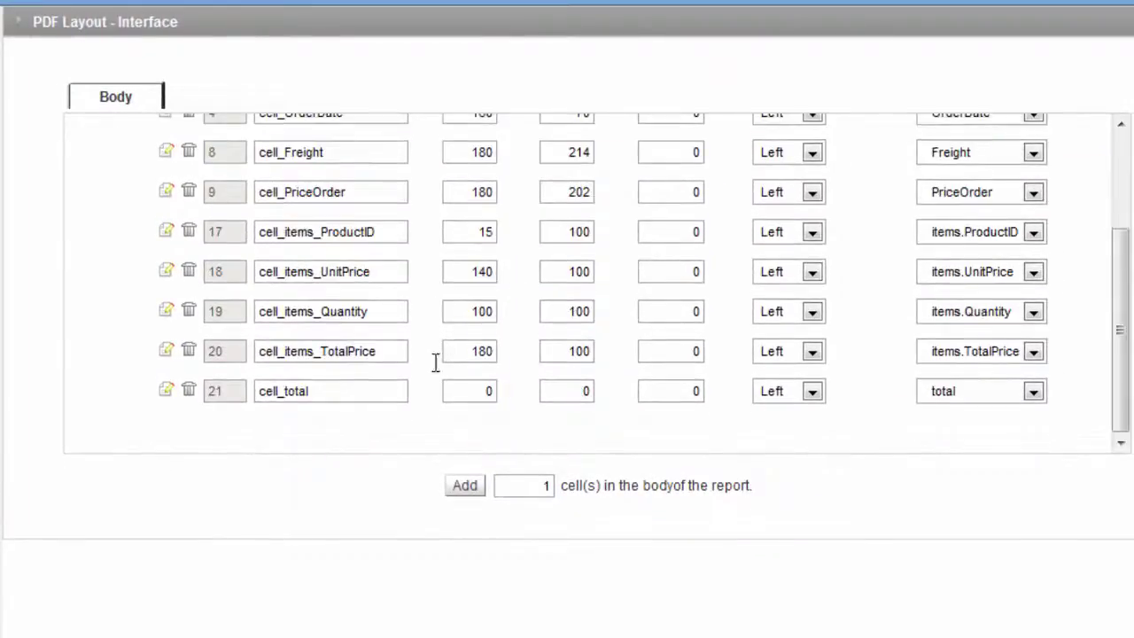
double_click(484, 390)
type("180")
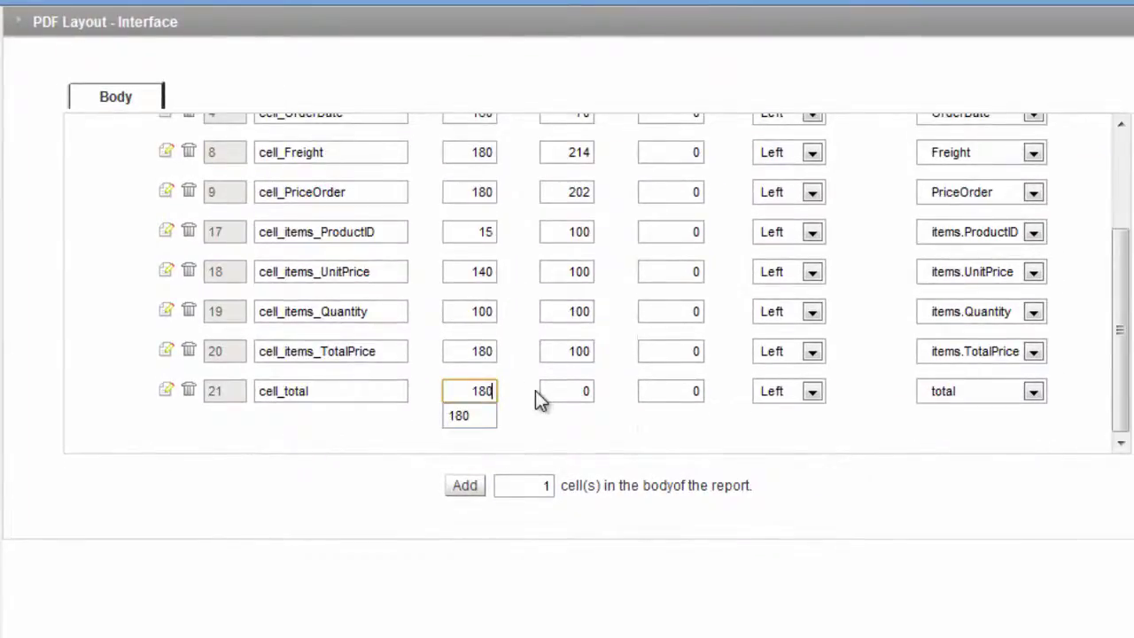
key("Tab")
type("240")
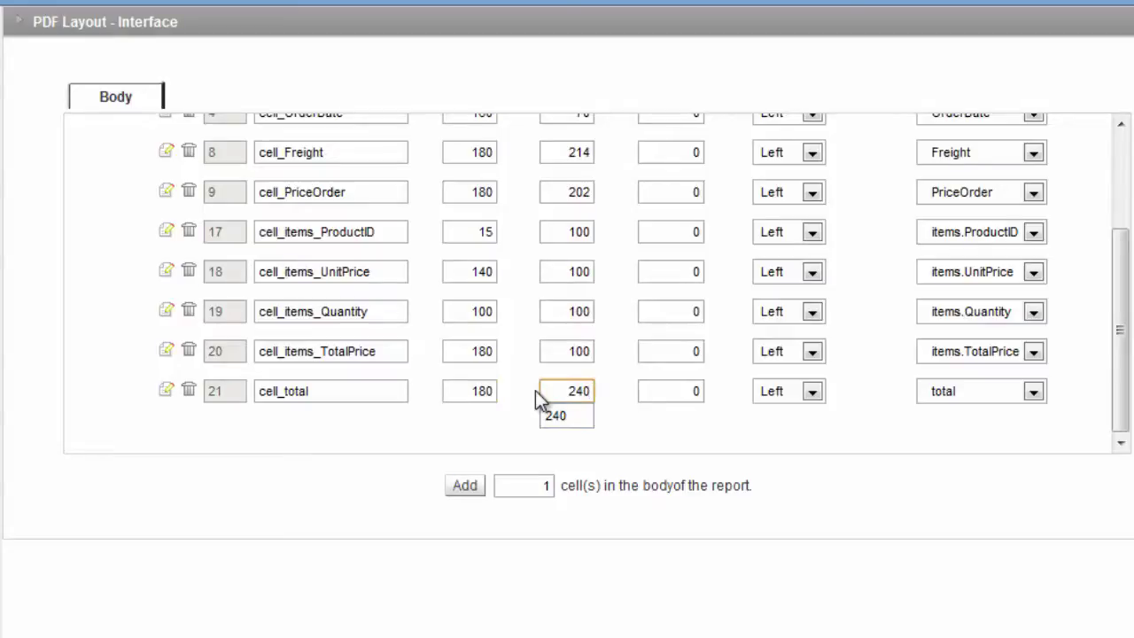
Step: Save the interface changes and change the order items' line spacing to sc_pdf_ln(10) in the Body layout code
left_click(392, 454)
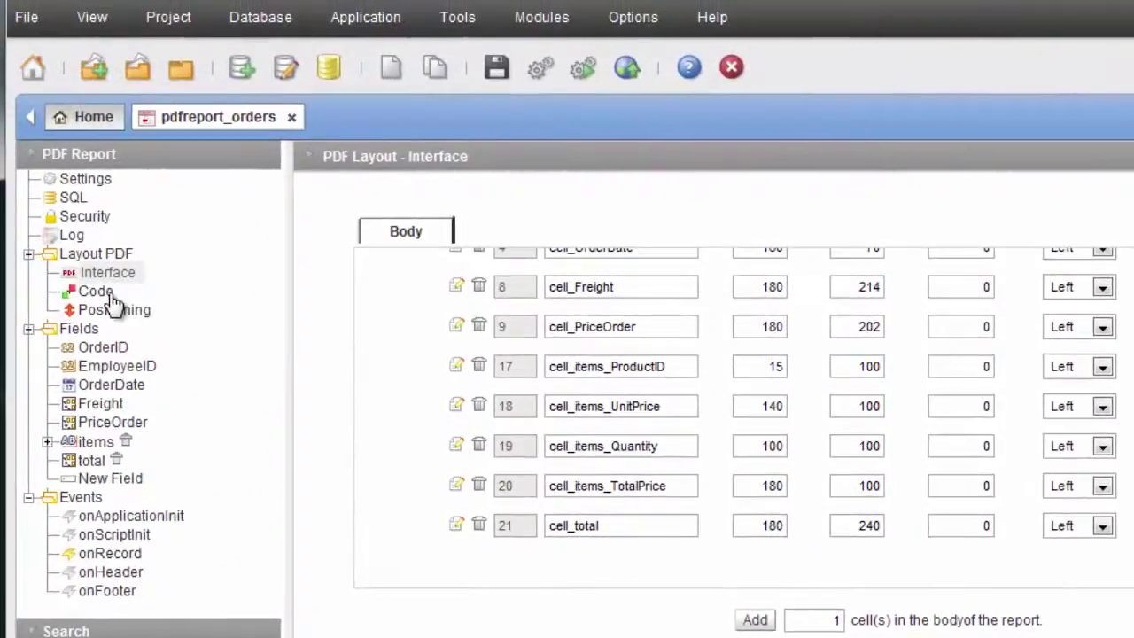
left_click(95, 291)
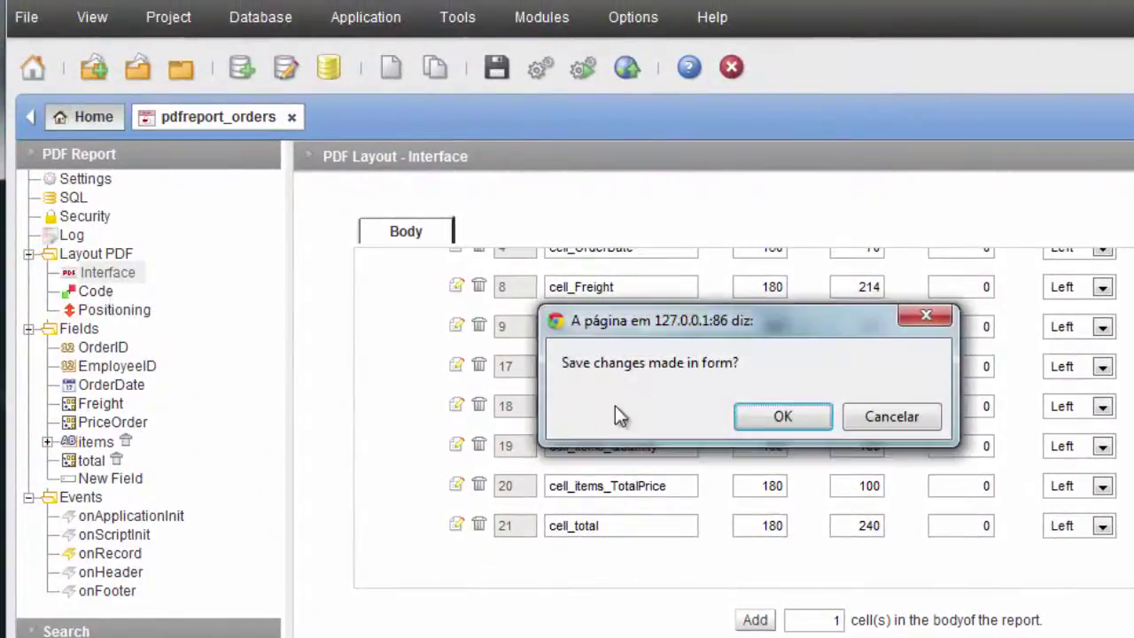
left_click(764, 428)
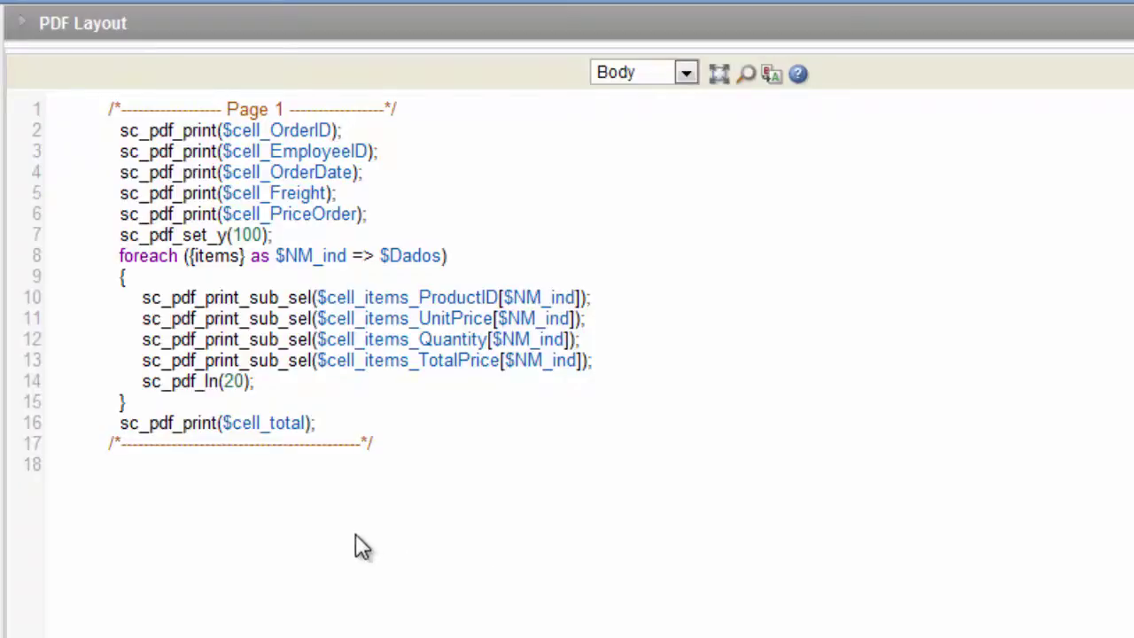
left_click(233, 381)
key("BackSpace")
type("1")
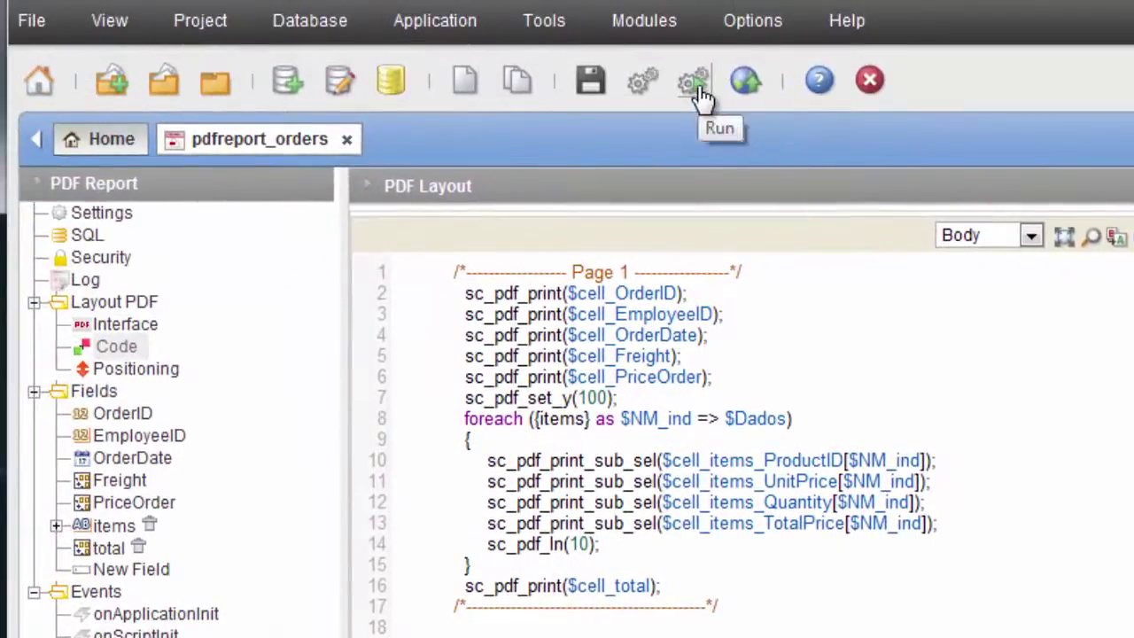
Step: Run the report, search by Order_ID_Static for a single order, and examine its invoice down to the grand total
left_click(700, 88)
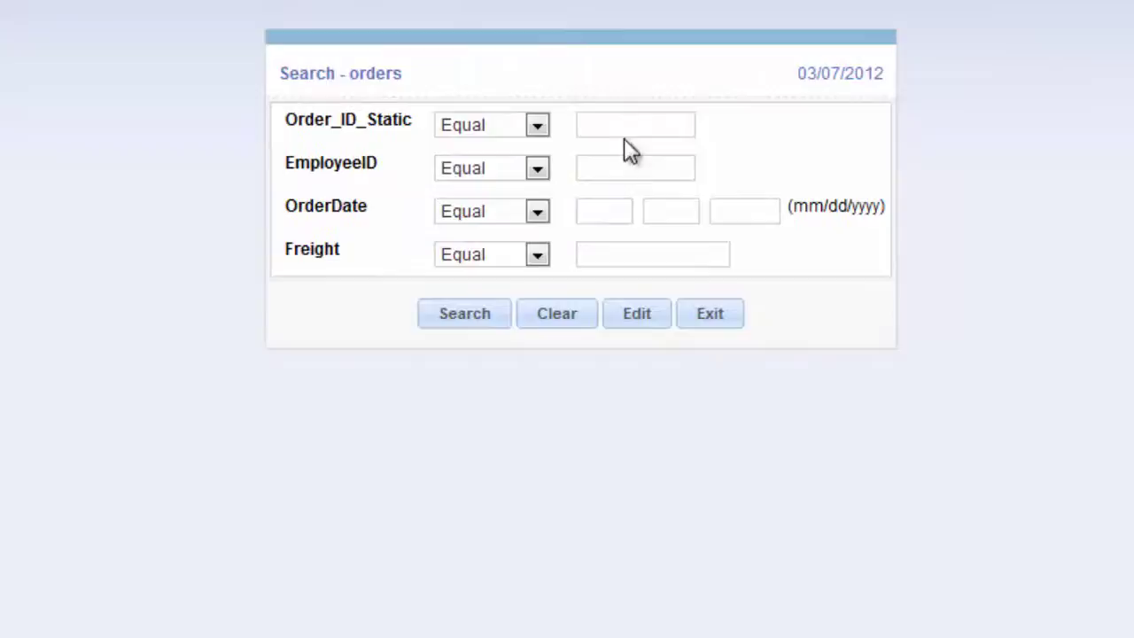
left_click(626, 128)
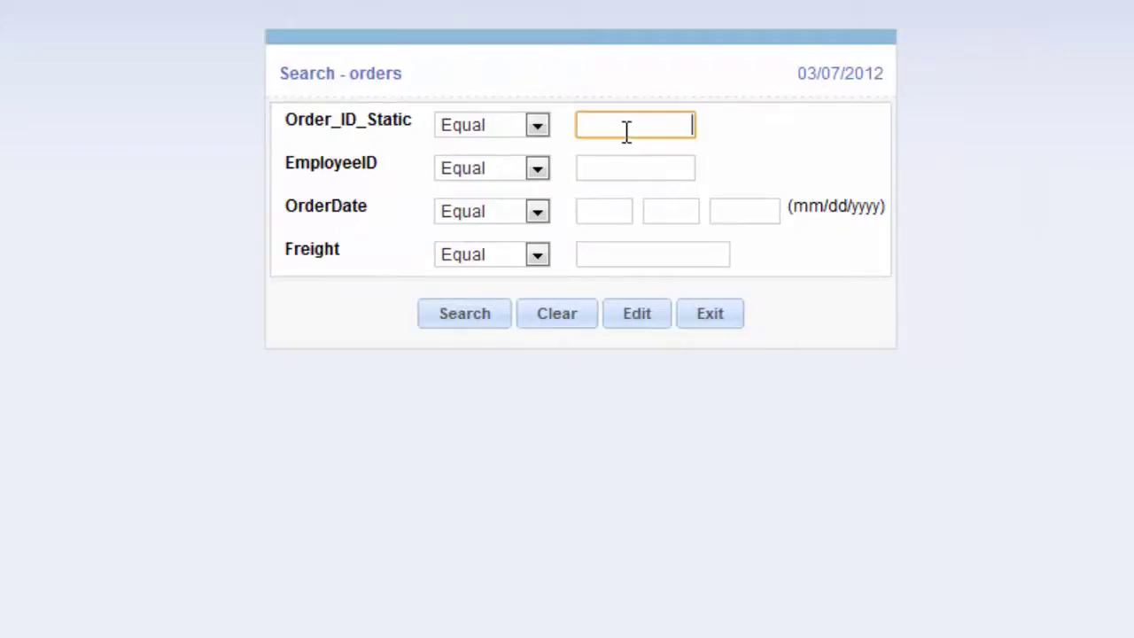
type("10254")
left_click(465, 333)
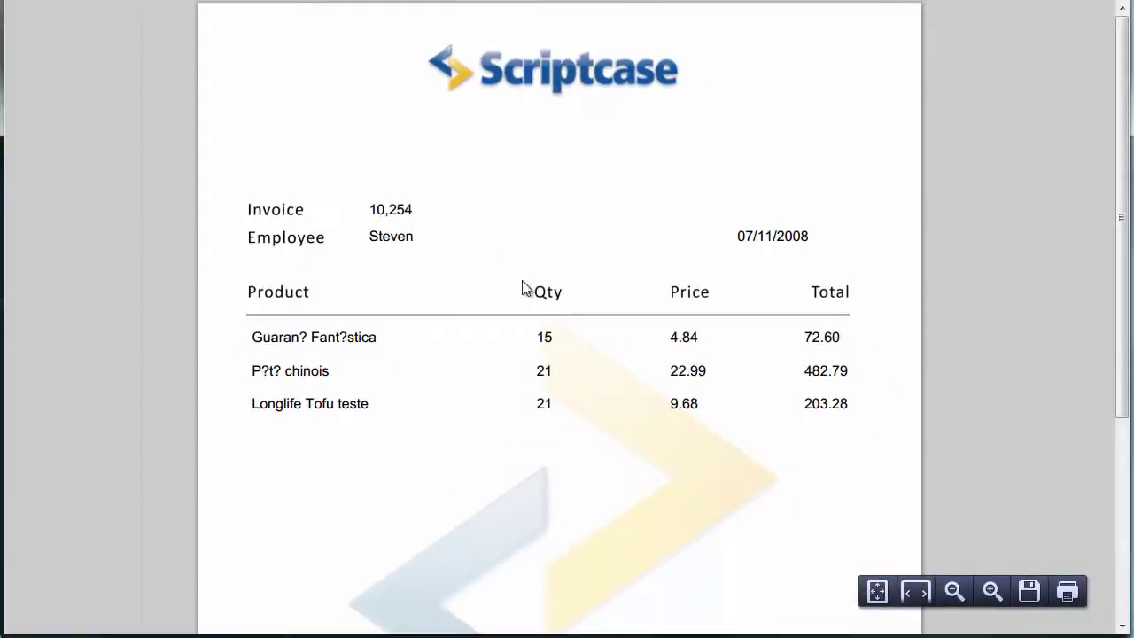
left_click(956, 593)
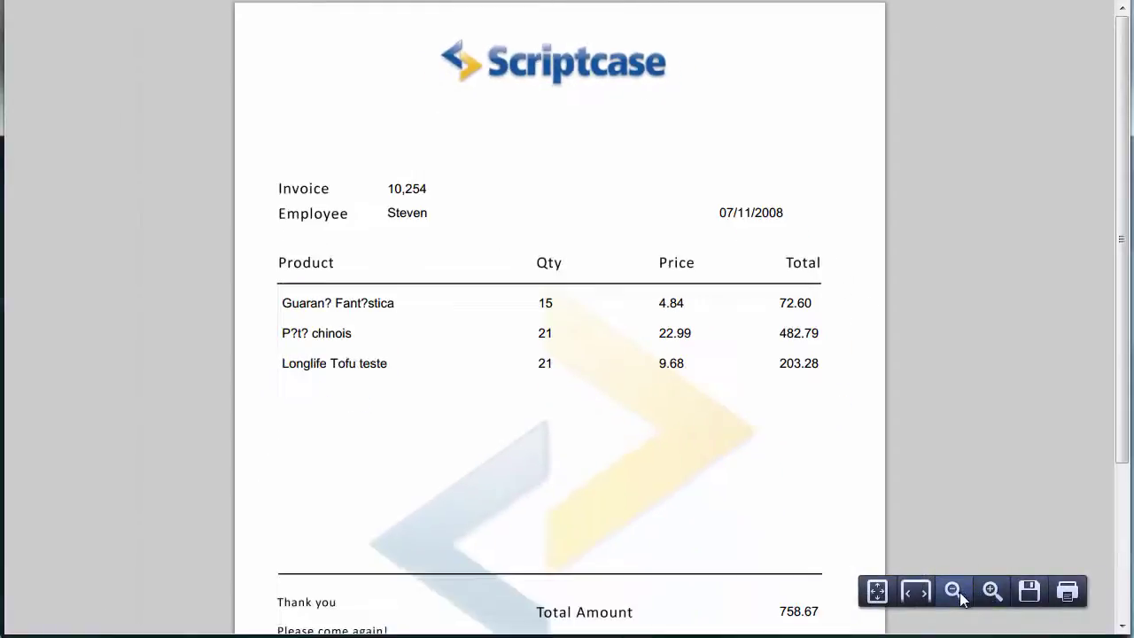
left_click(959, 592)
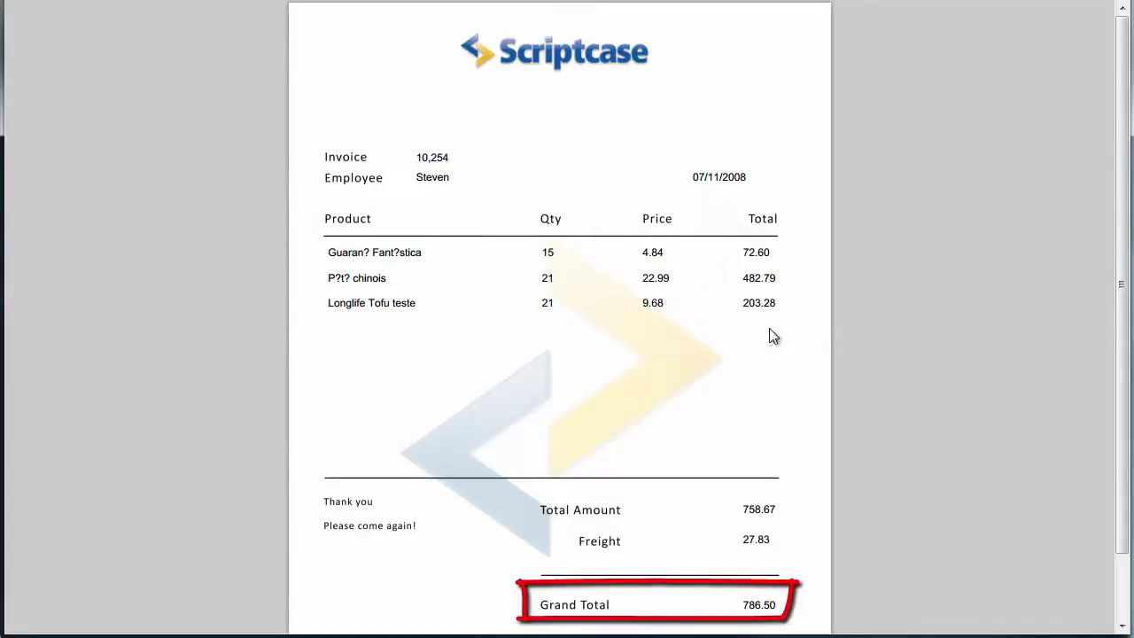
scroll(953, 328, "down", 2)
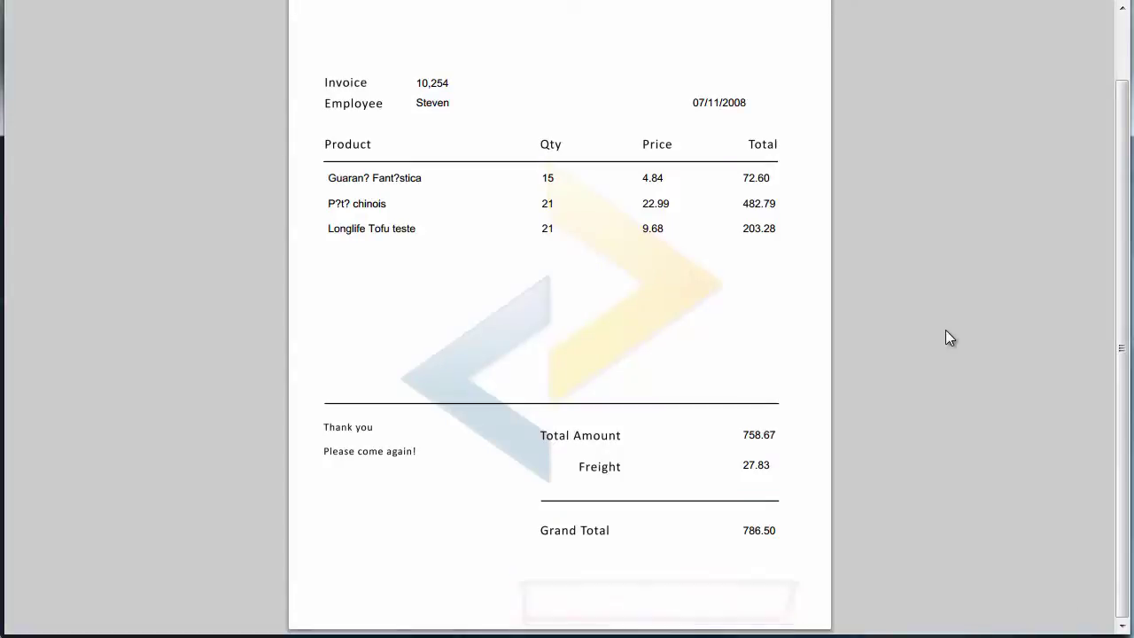